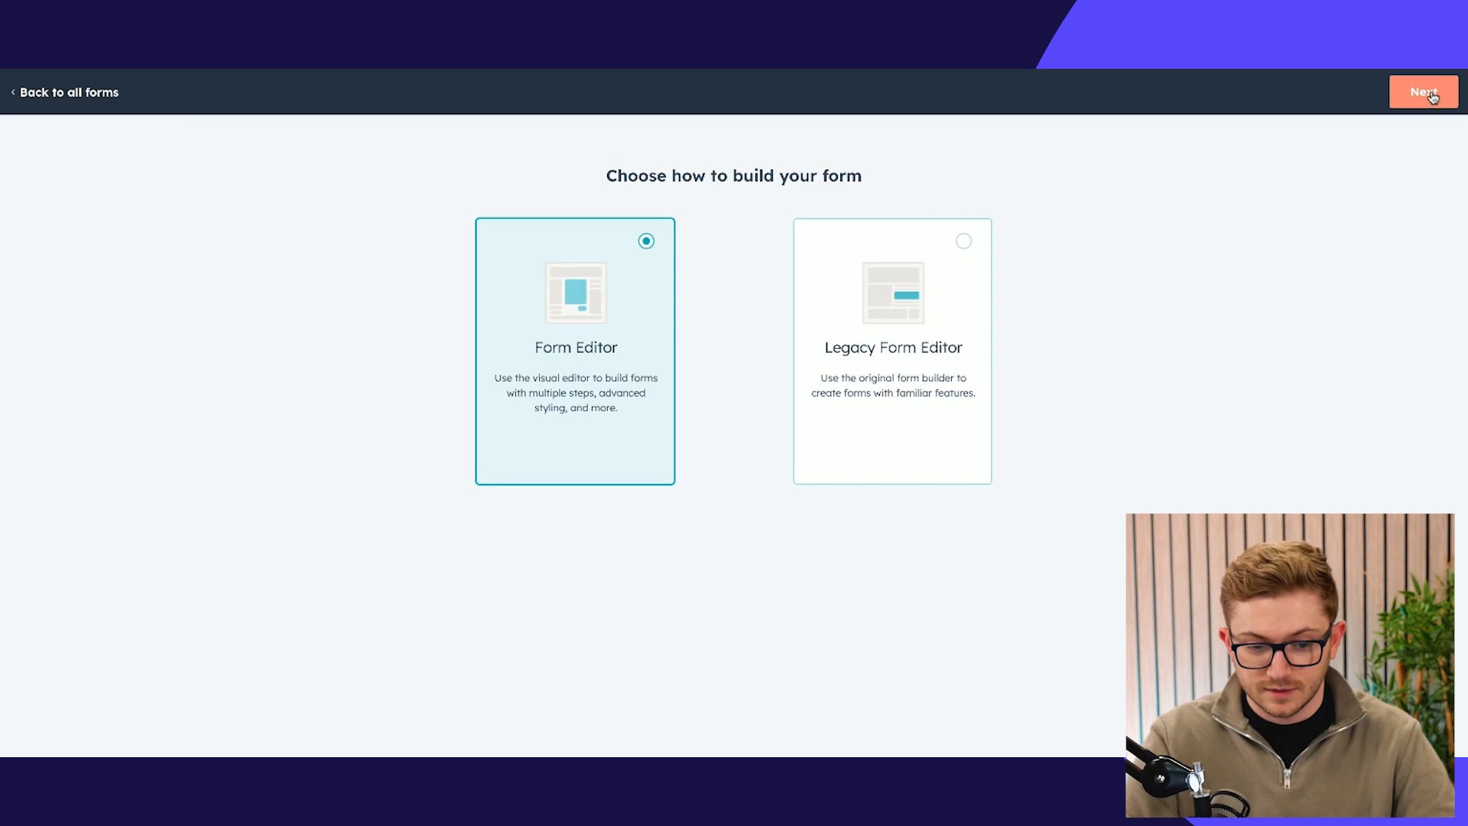
# Start a new form from the blank template.
pyautogui.moveTo(684, 330)
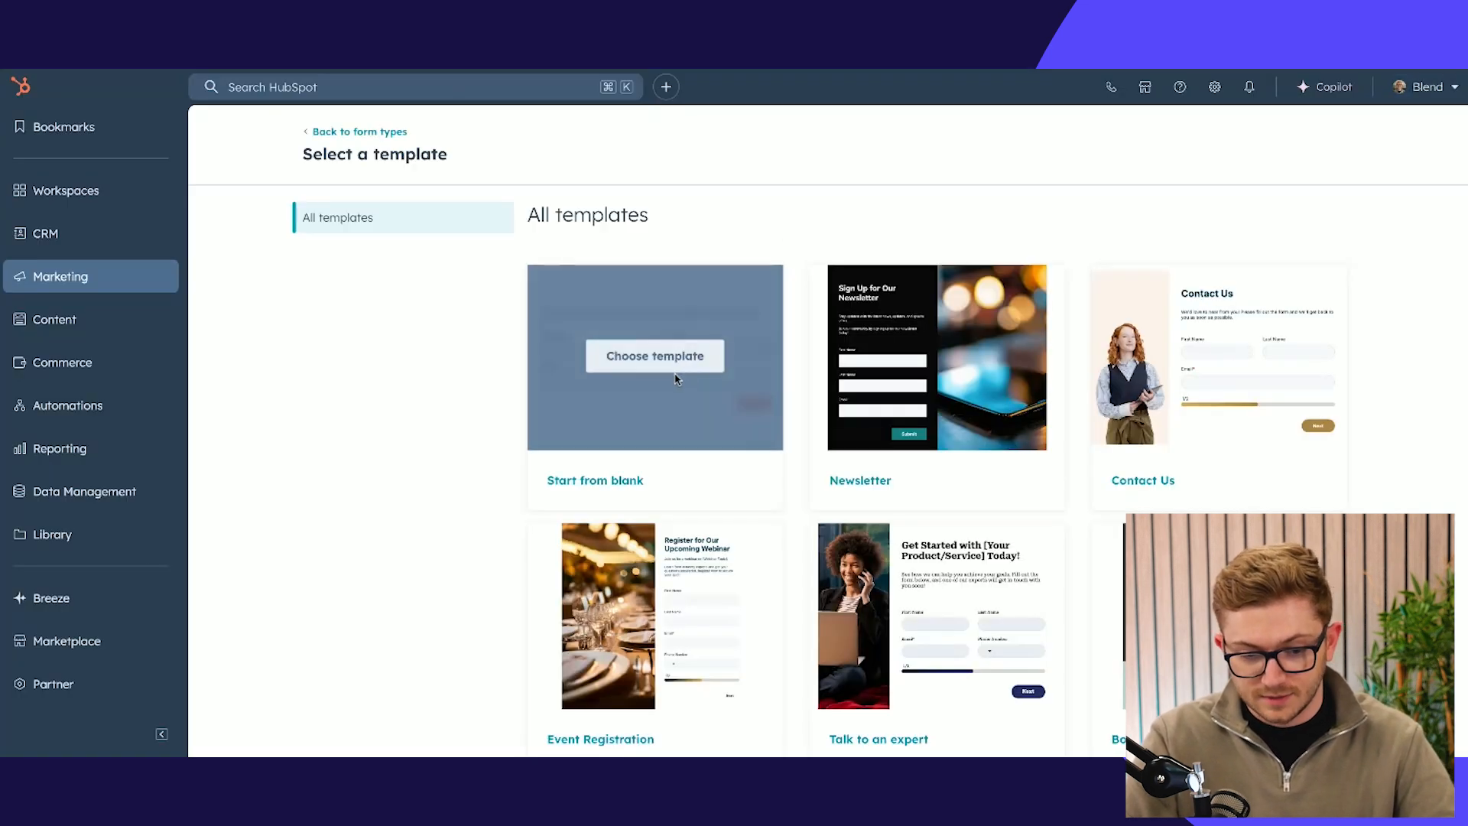
pyautogui.click(648, 370)
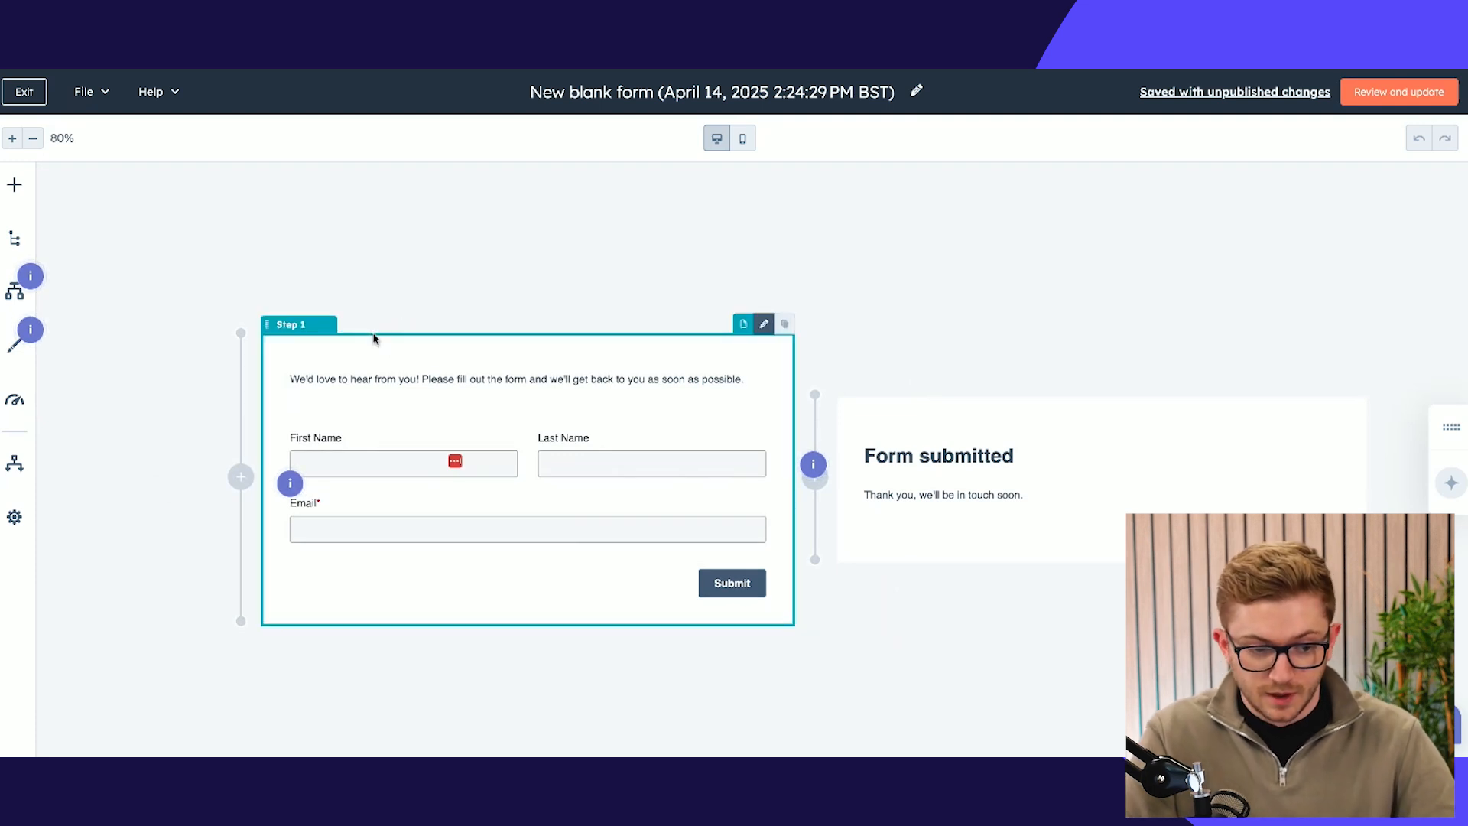
# Examine the field types and existing properties that can be added to the form.
pyautogui.click(23, 186)
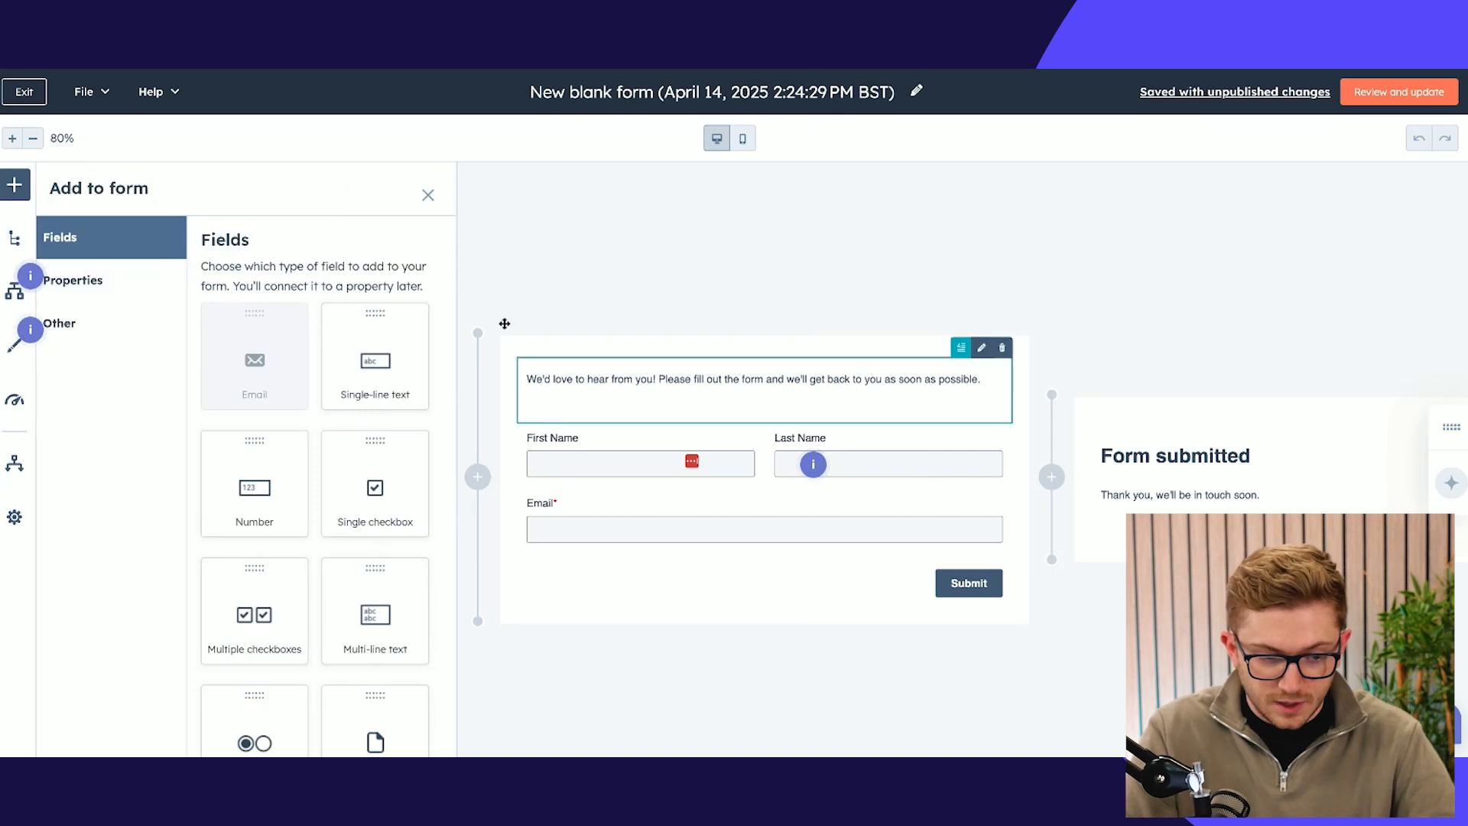
pyautogui.click(99, 280)
pyautogui.click(276, 322)
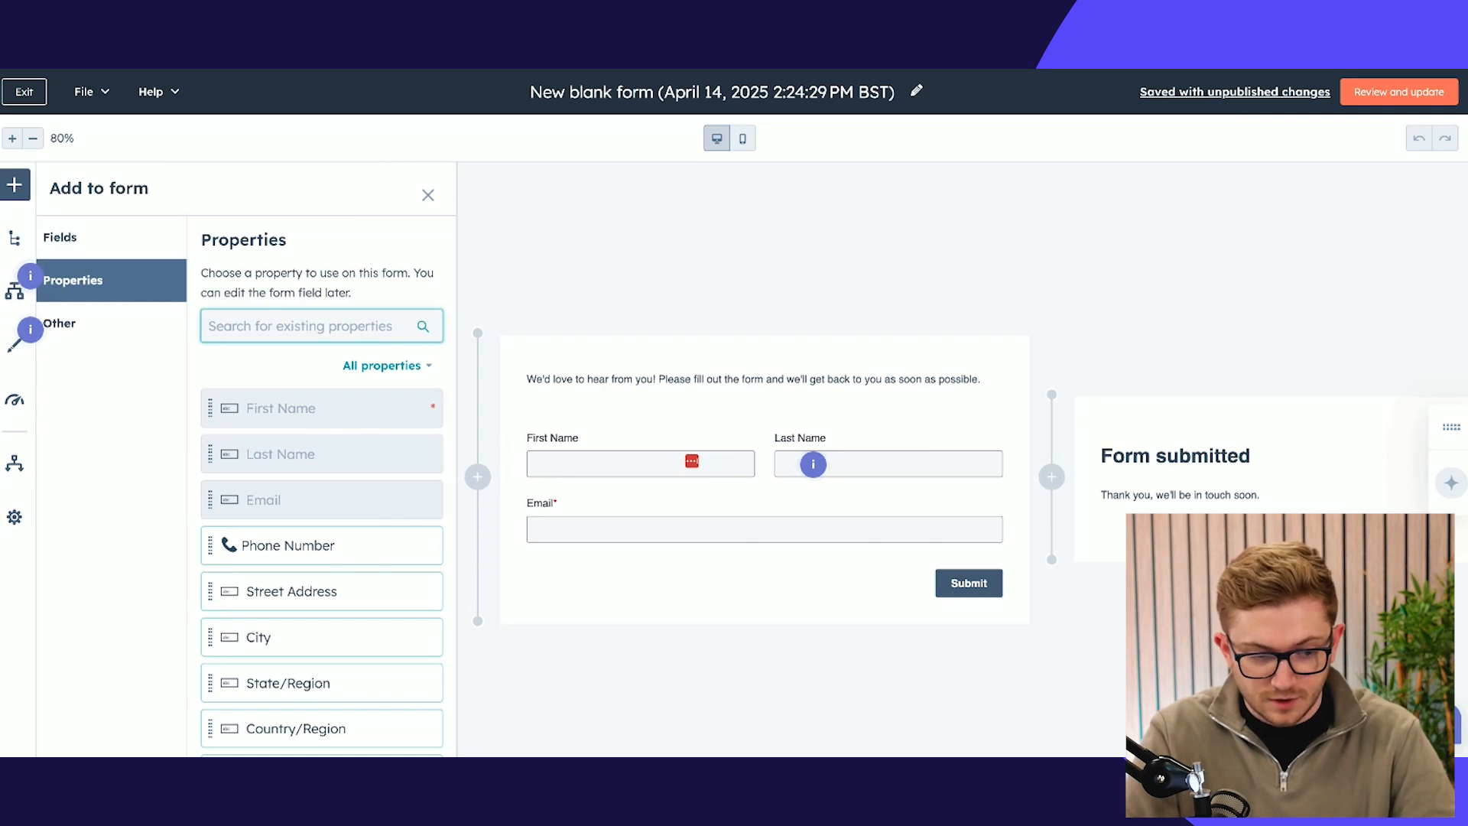
pyautogui.click(134, 203)
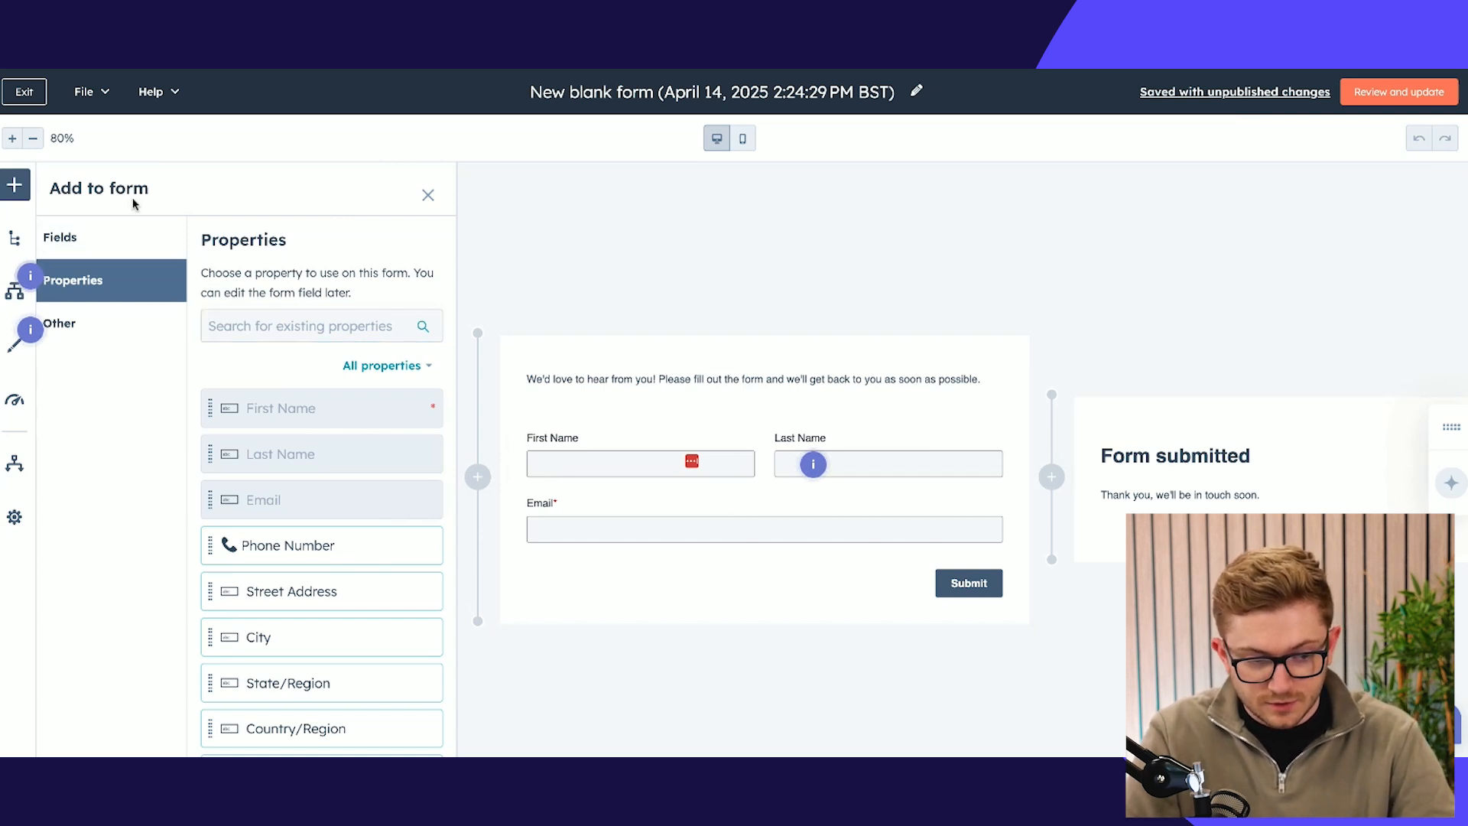
pyautogui.click(12, 187)
pyautogui.click(13, 188)
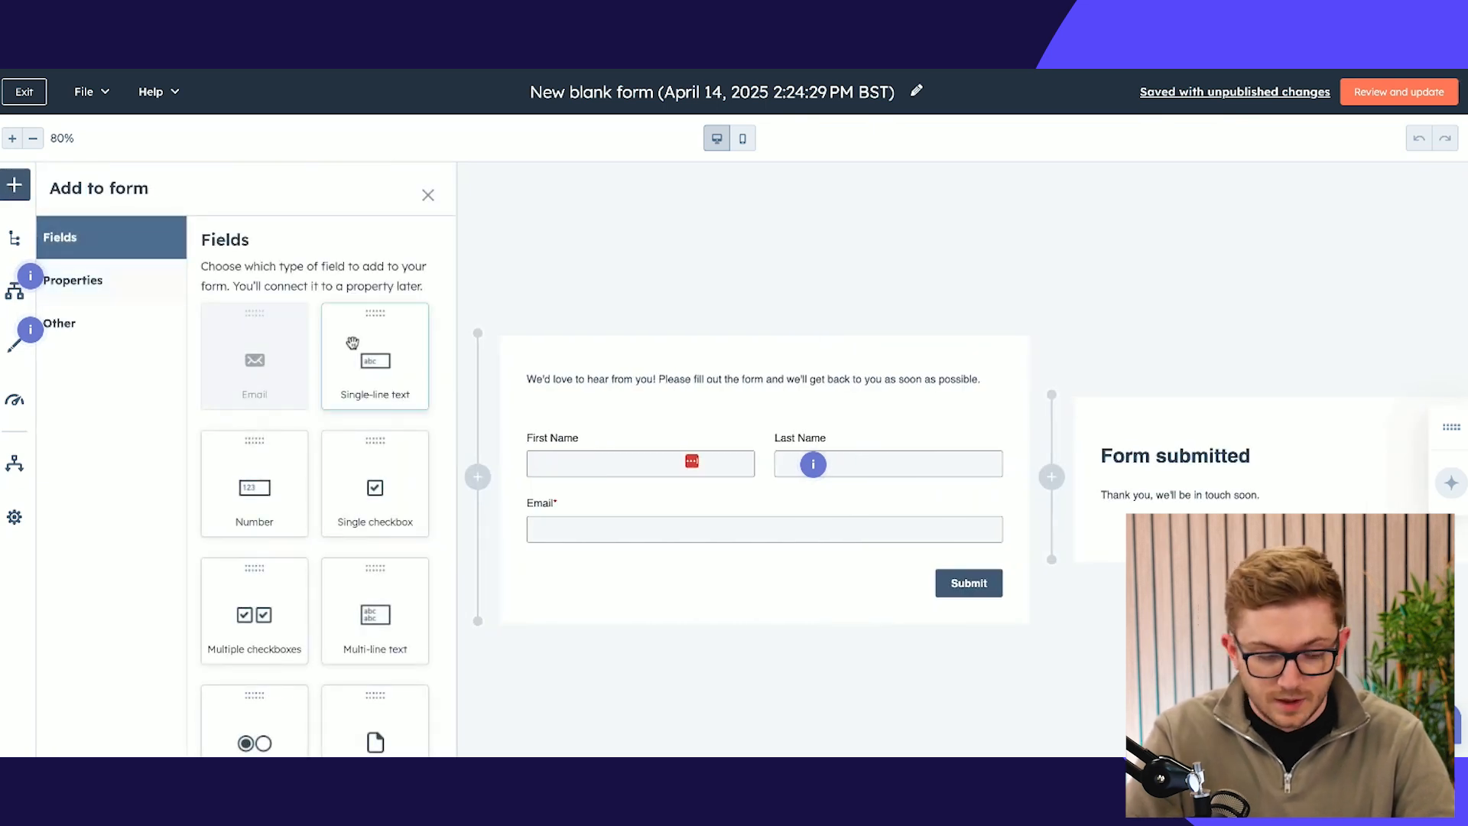
pyautogui.click(100, 295)
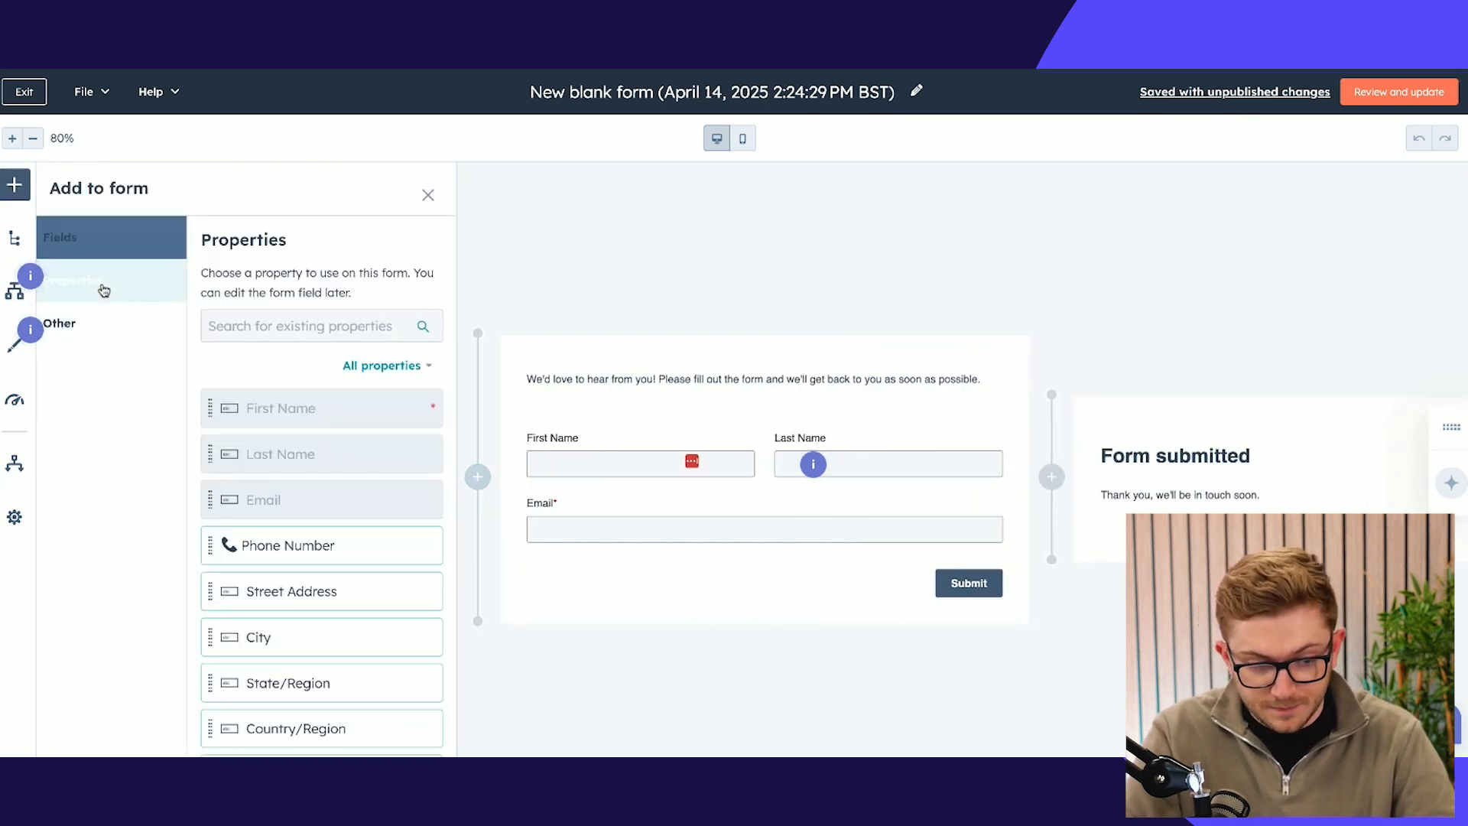
# Add a heading above the intro text in step 1 and set its text to "Get in touch".
pyautogui.click(107, 325)
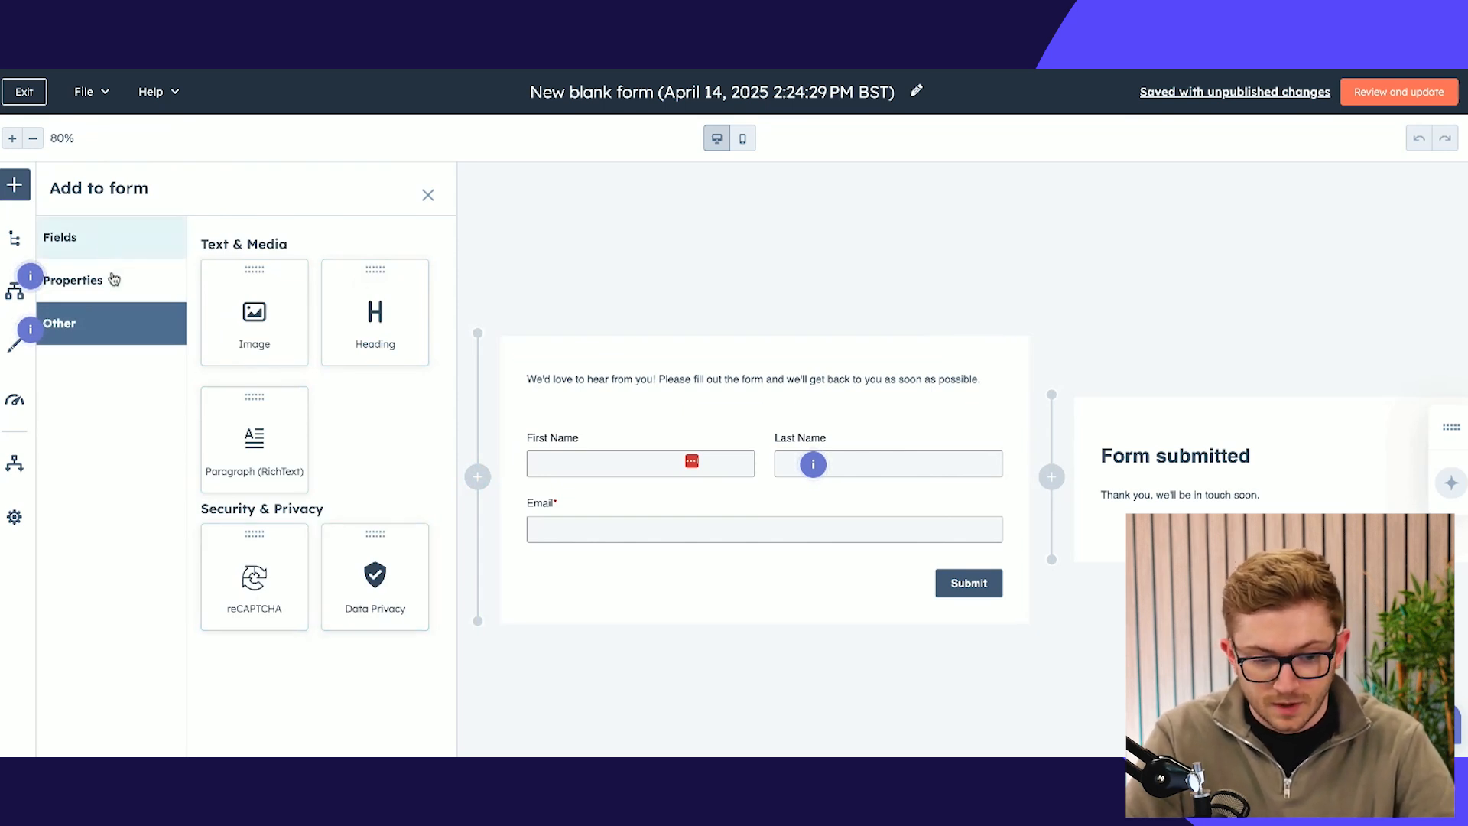
pyautogui.moveTo(471, 381); pyautogui.dragTo(566, 387)
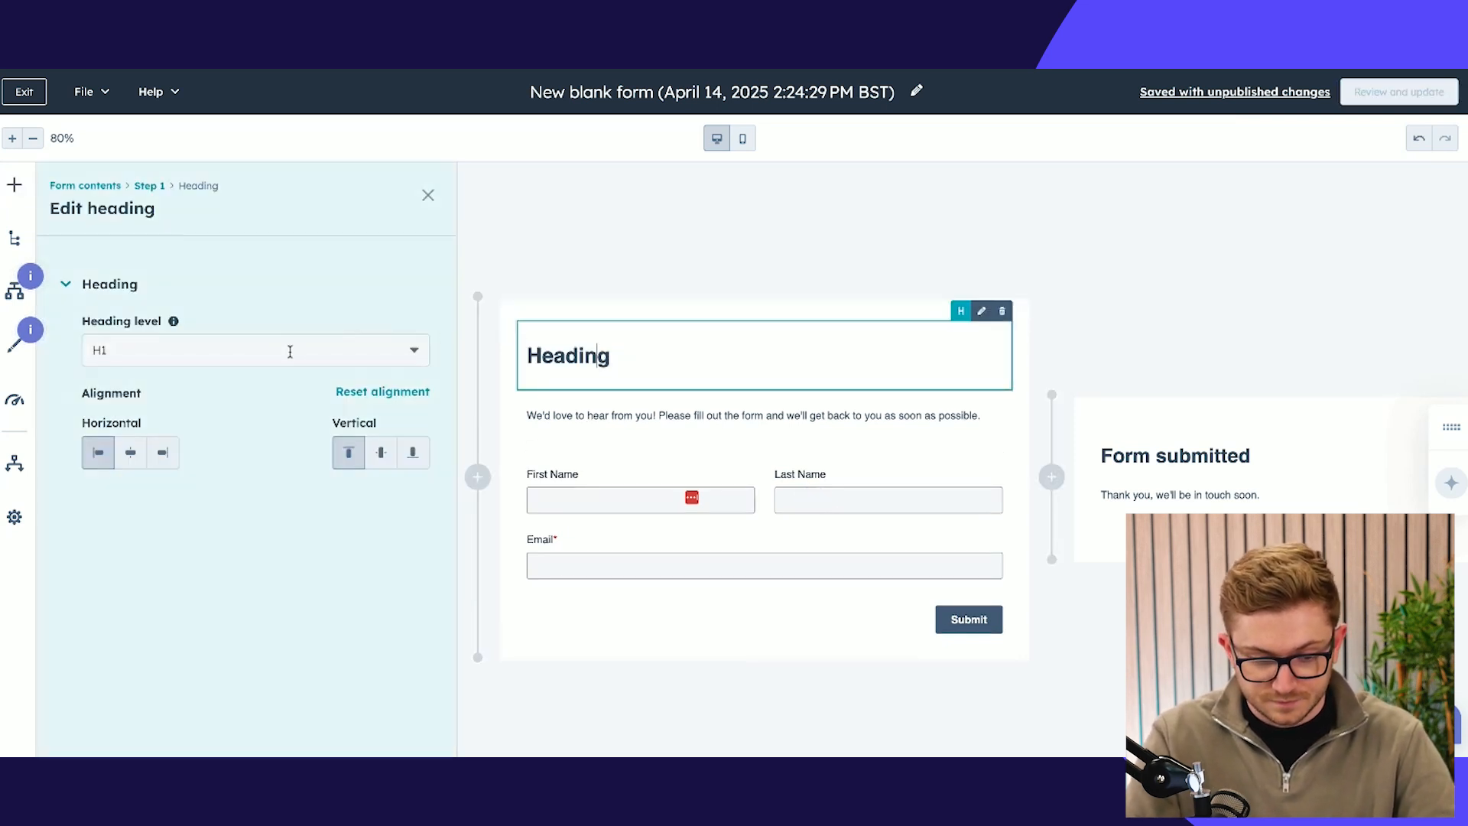
pyautogui.hotkey('ctrl', 'a')
pyautogui.write('G')
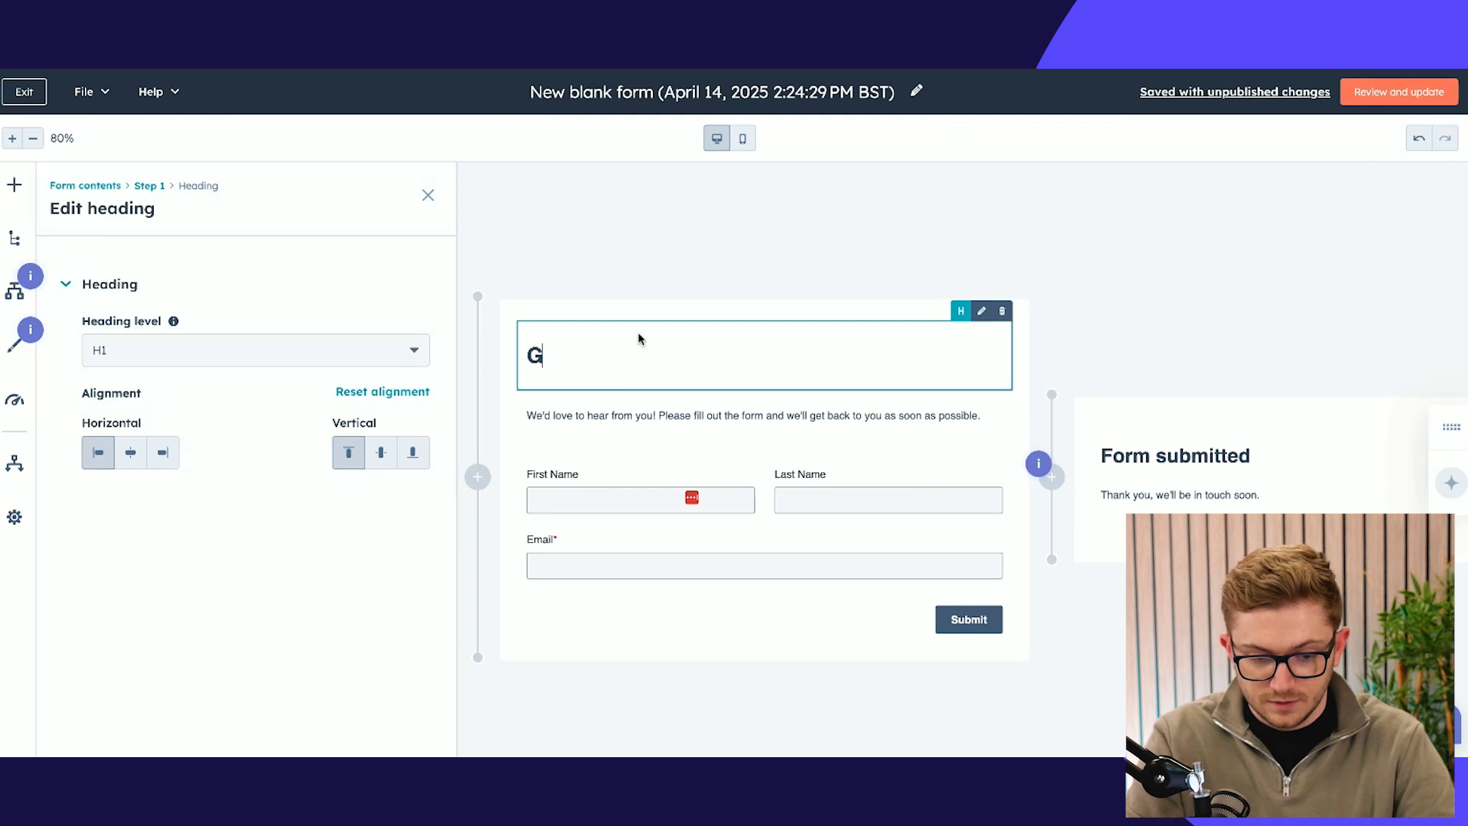
pyautogui.write('et in touch')
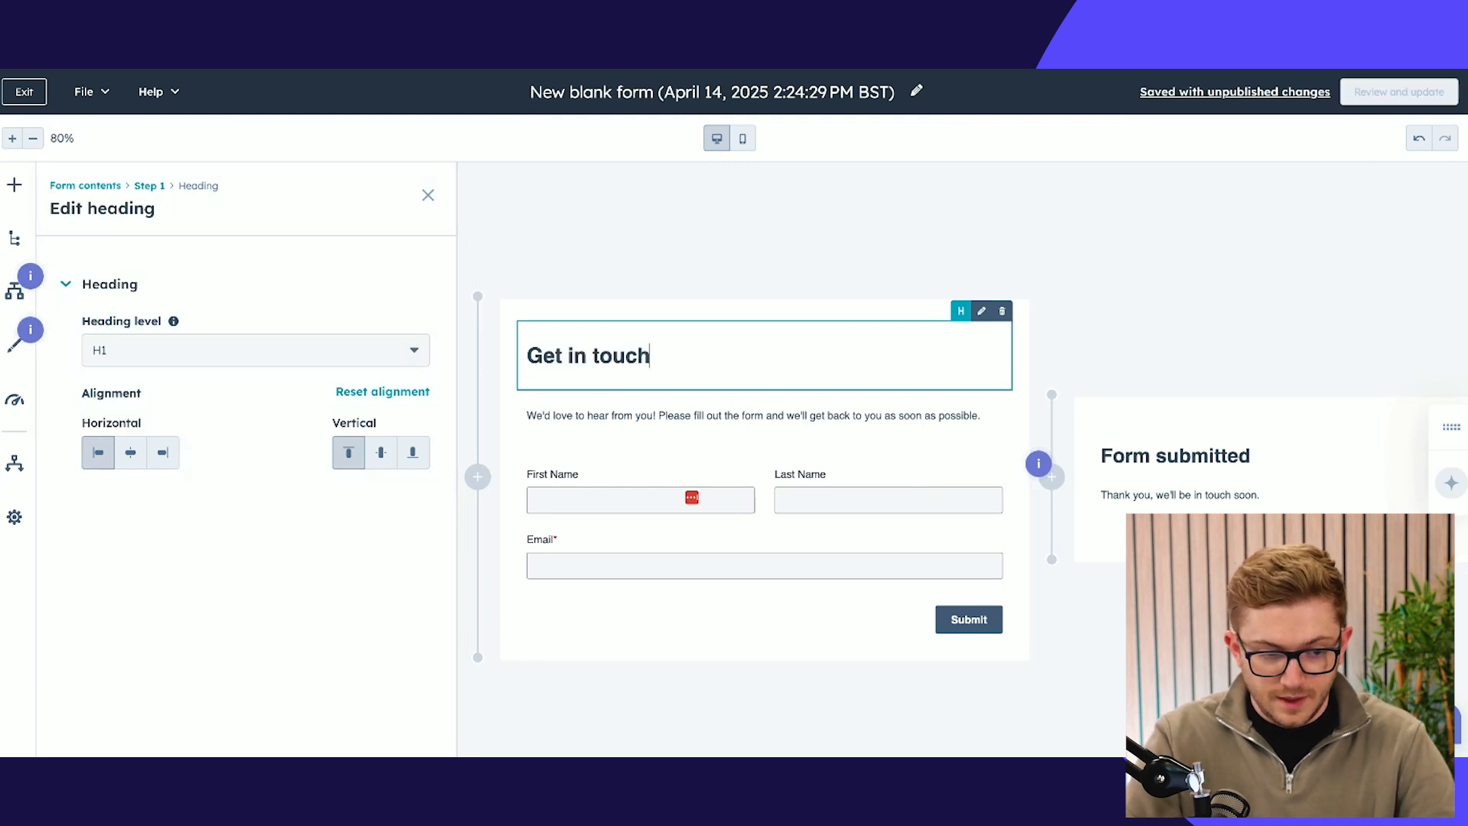
# Add a multi-line text field below Email in step 1 and connect it to the Message property.
pyautogui.click(14, 184)
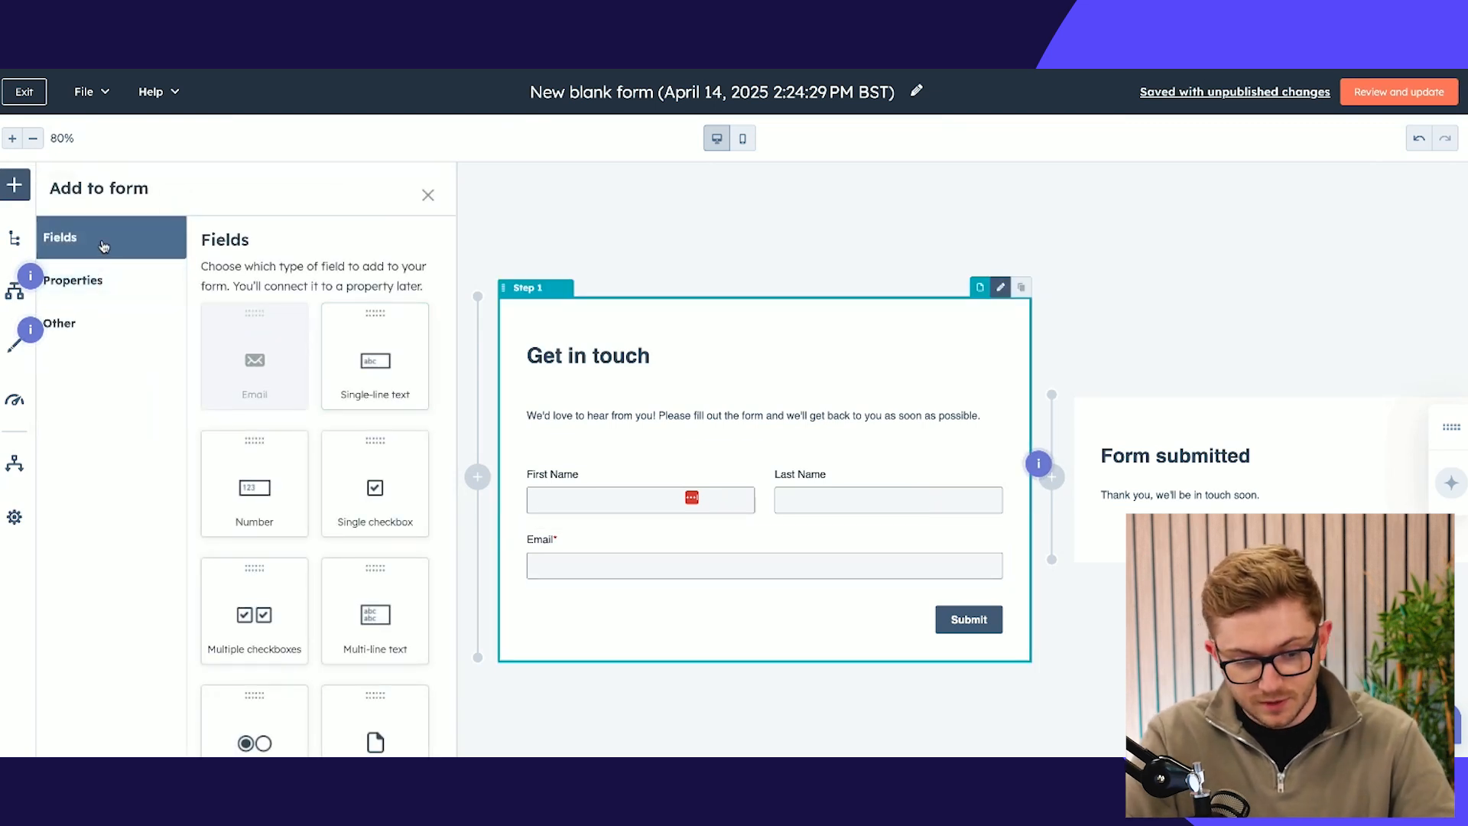
pyautogui.scroll(-1, 315, 376)
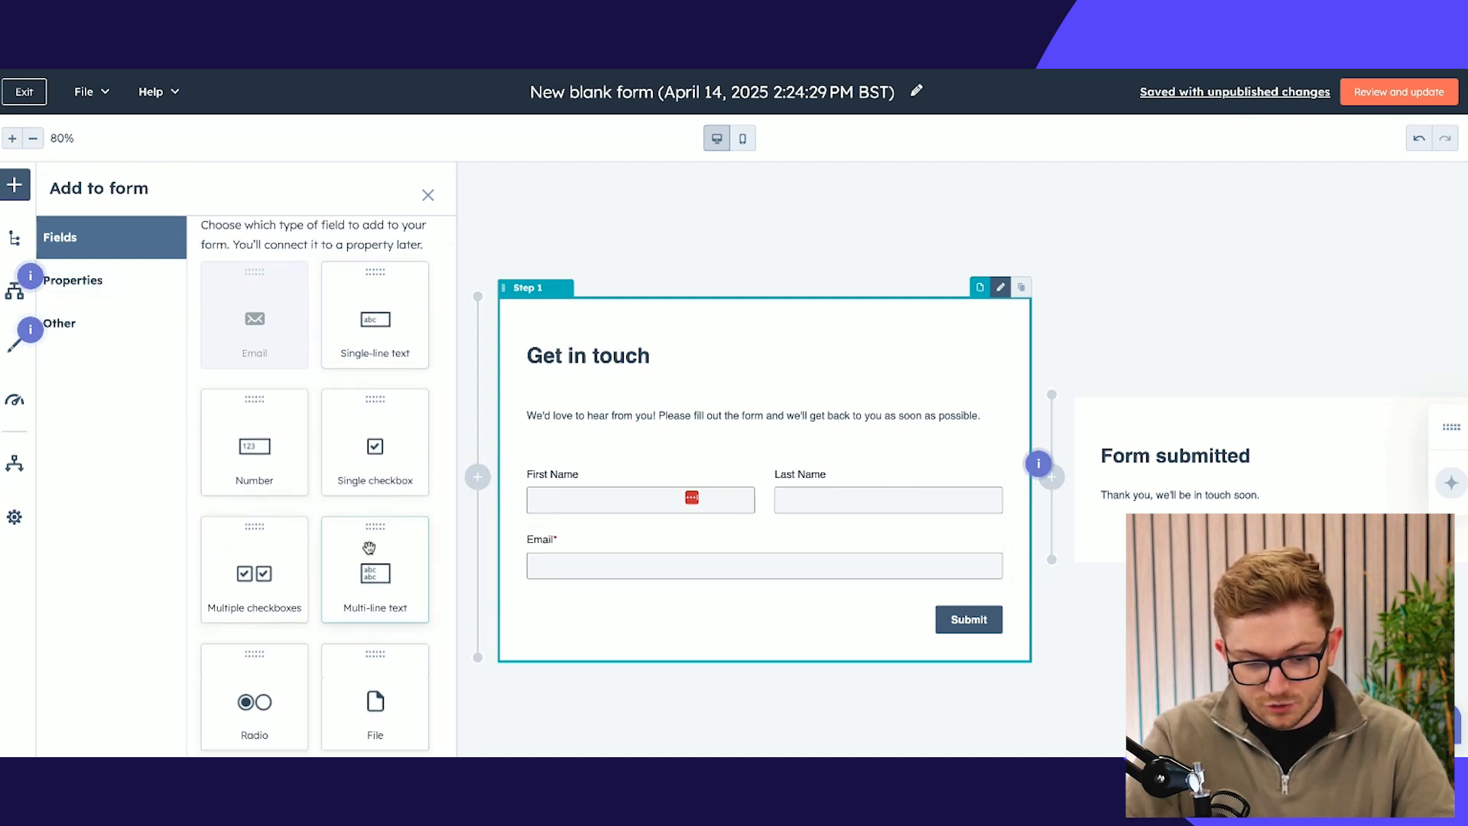
pyautogui.moveTo(491, 576); pyautogui.dragTo(557, 584)
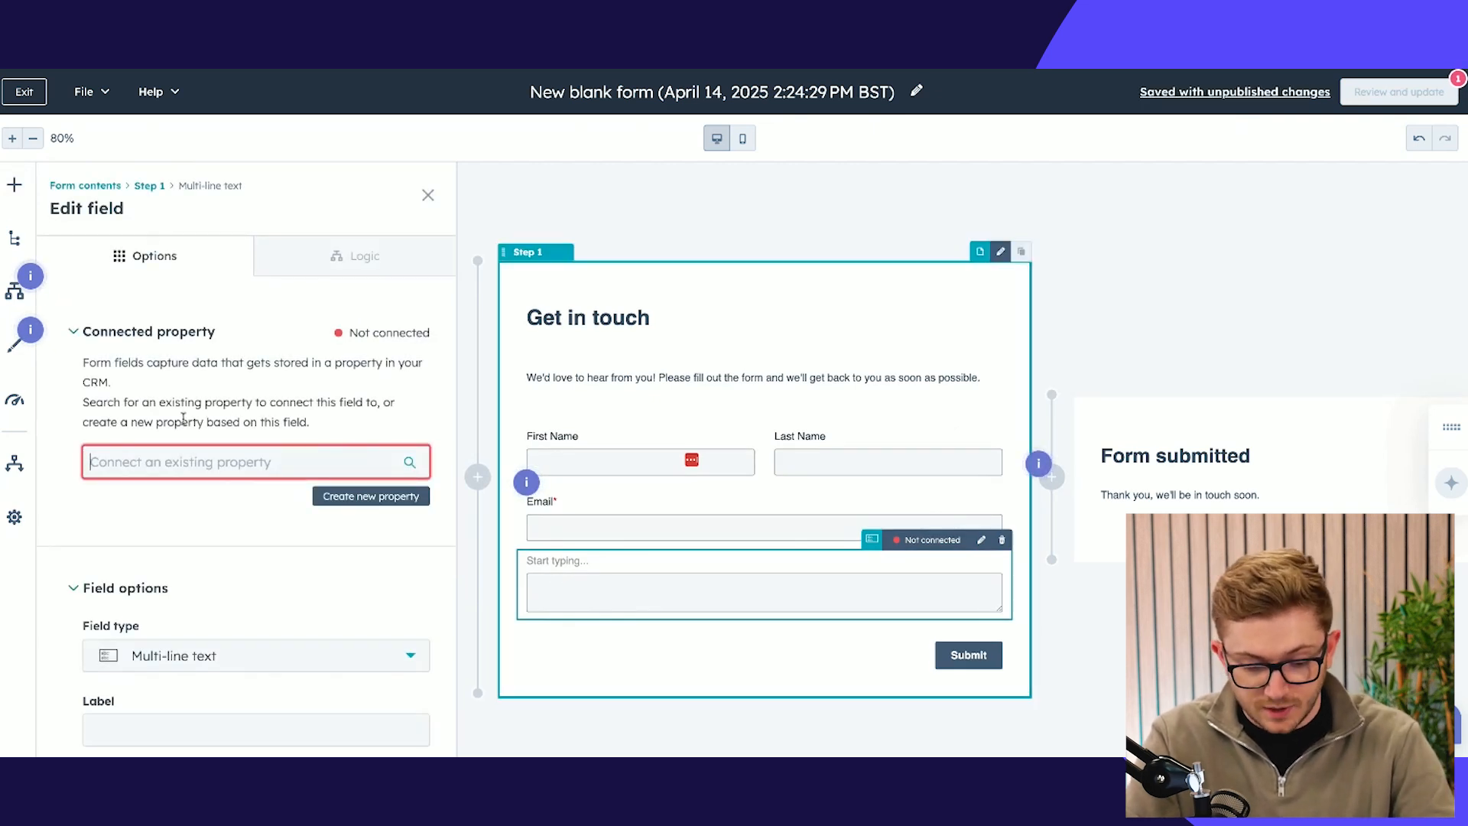
pyautogui.write('message')
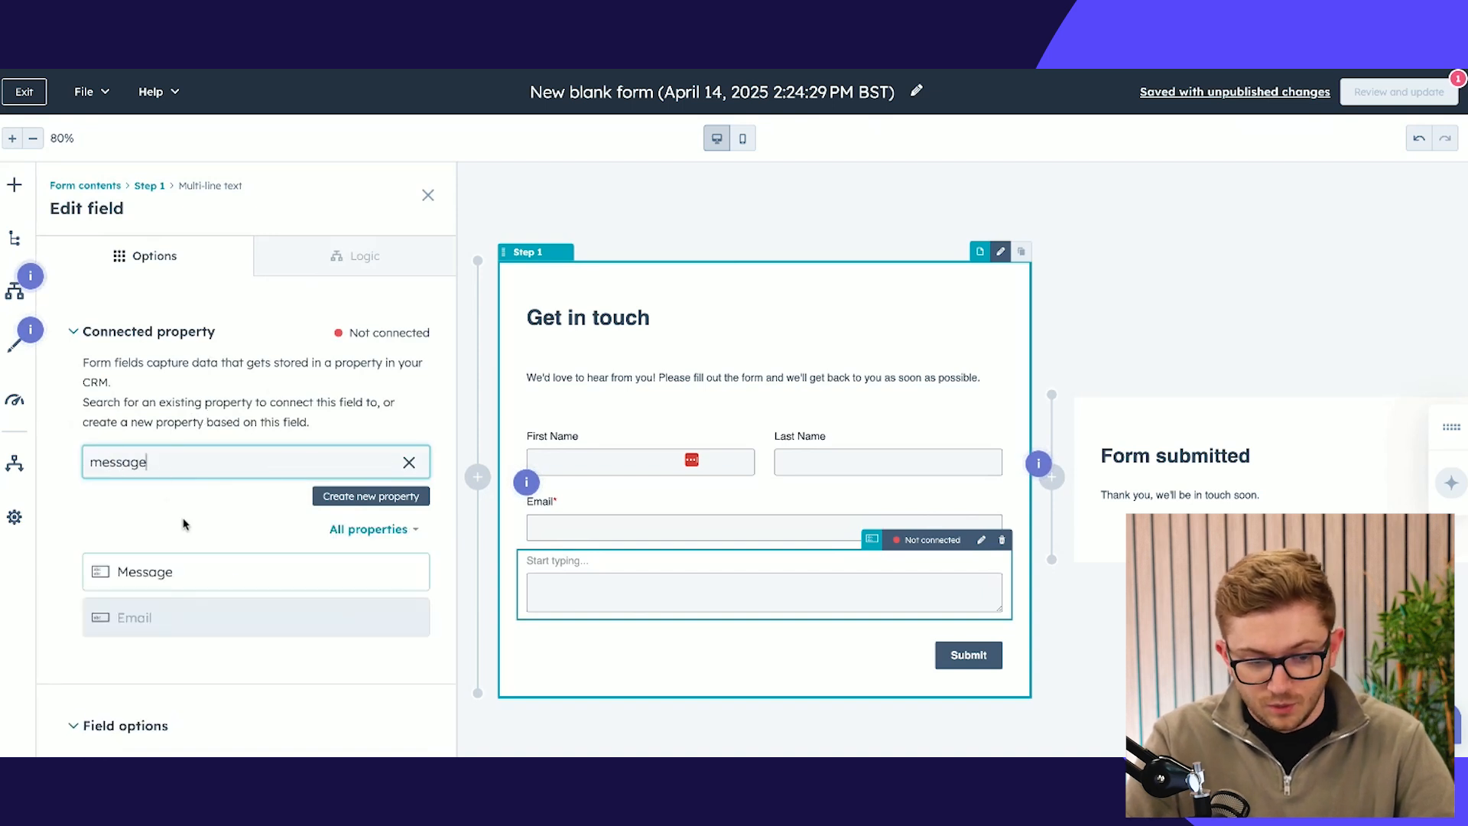
pyautogui.click(165, 572)
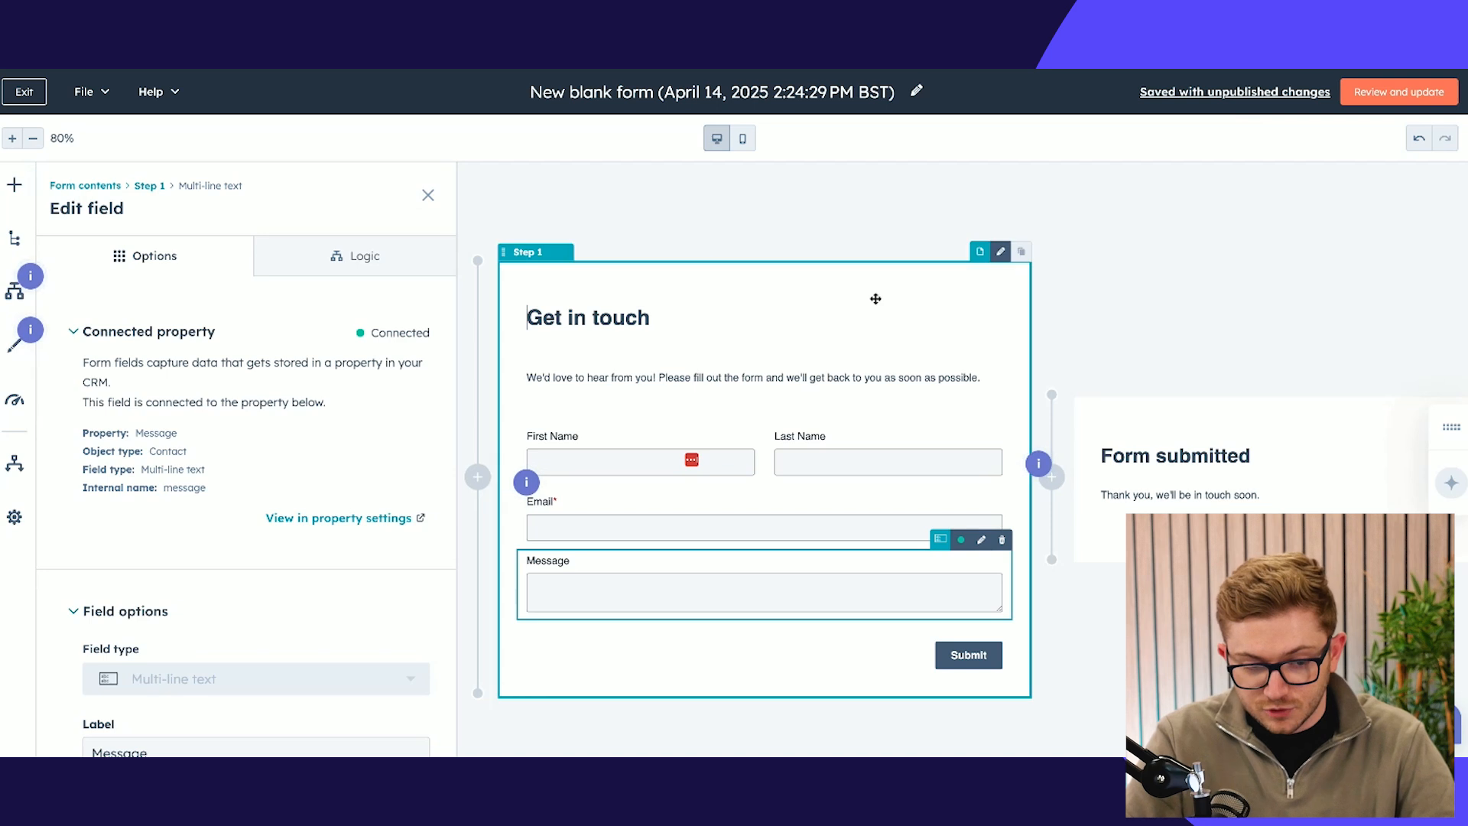
pyautogui.click(426, 198)
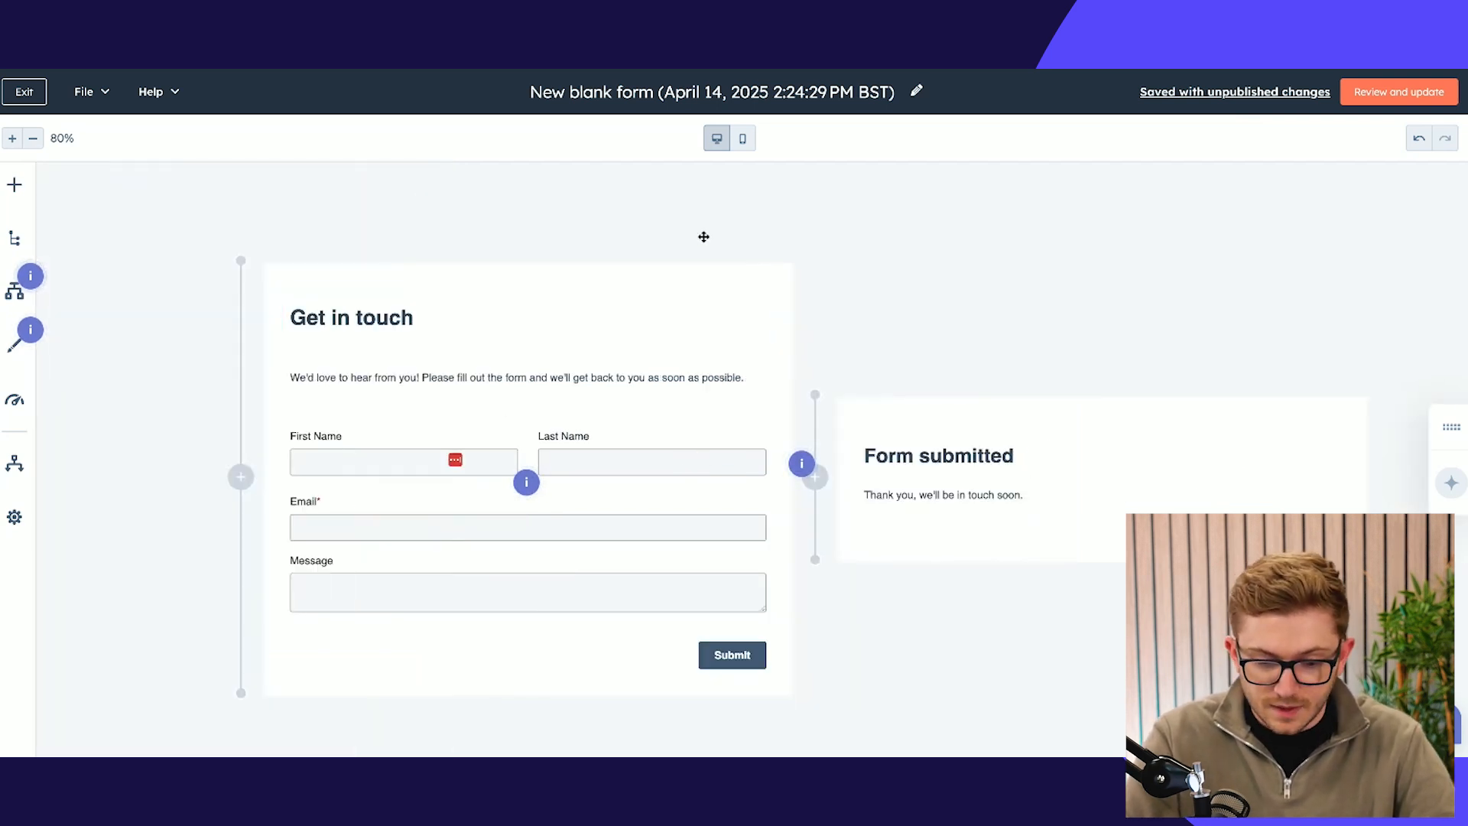
# Add a second form step after step 1 with a single-line text field connected to the company object's Company name property.
pyautogui.click(815, 477)
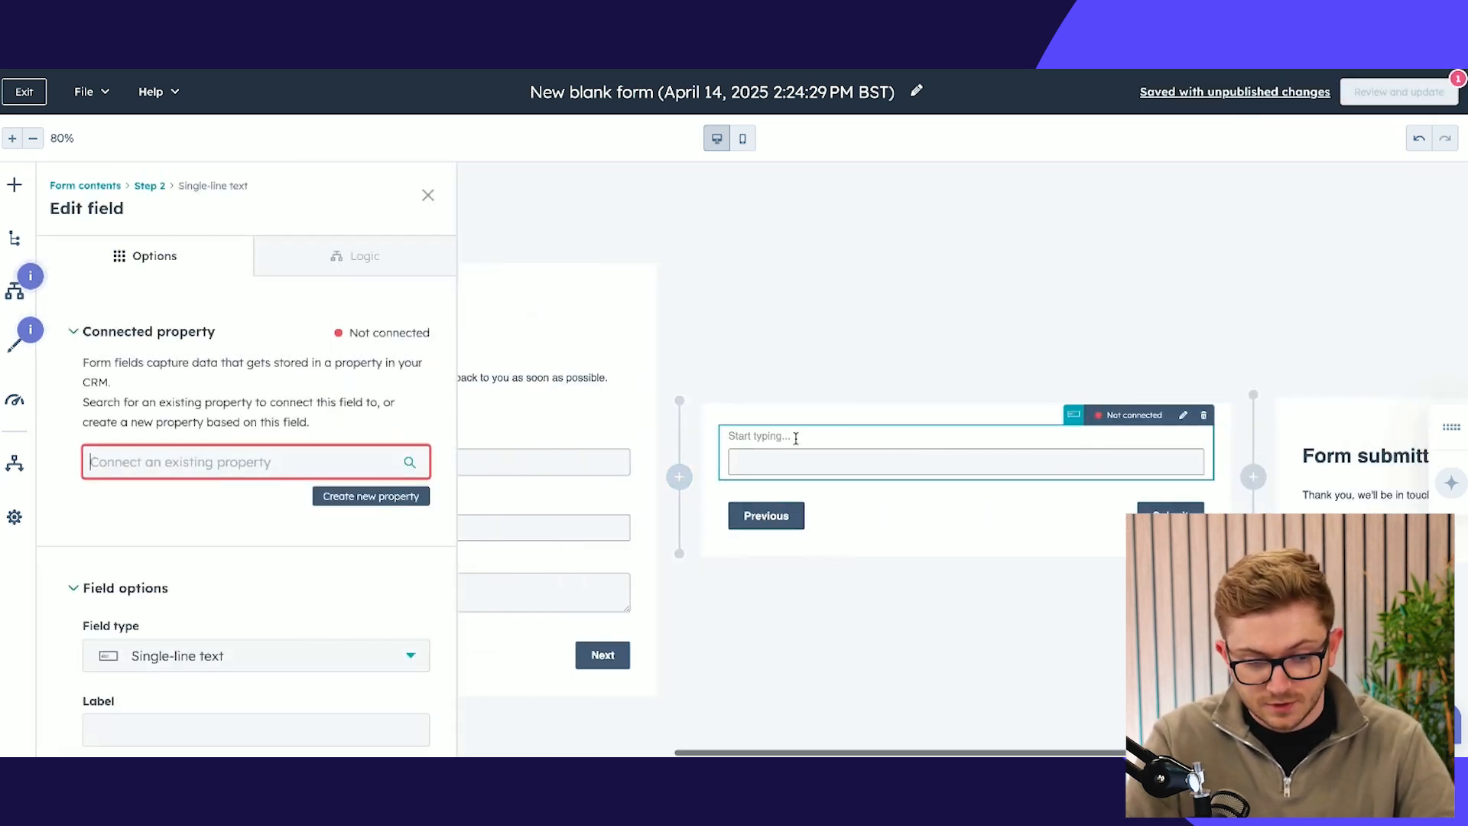
pyautogui.scroll(-1, 196, 447)
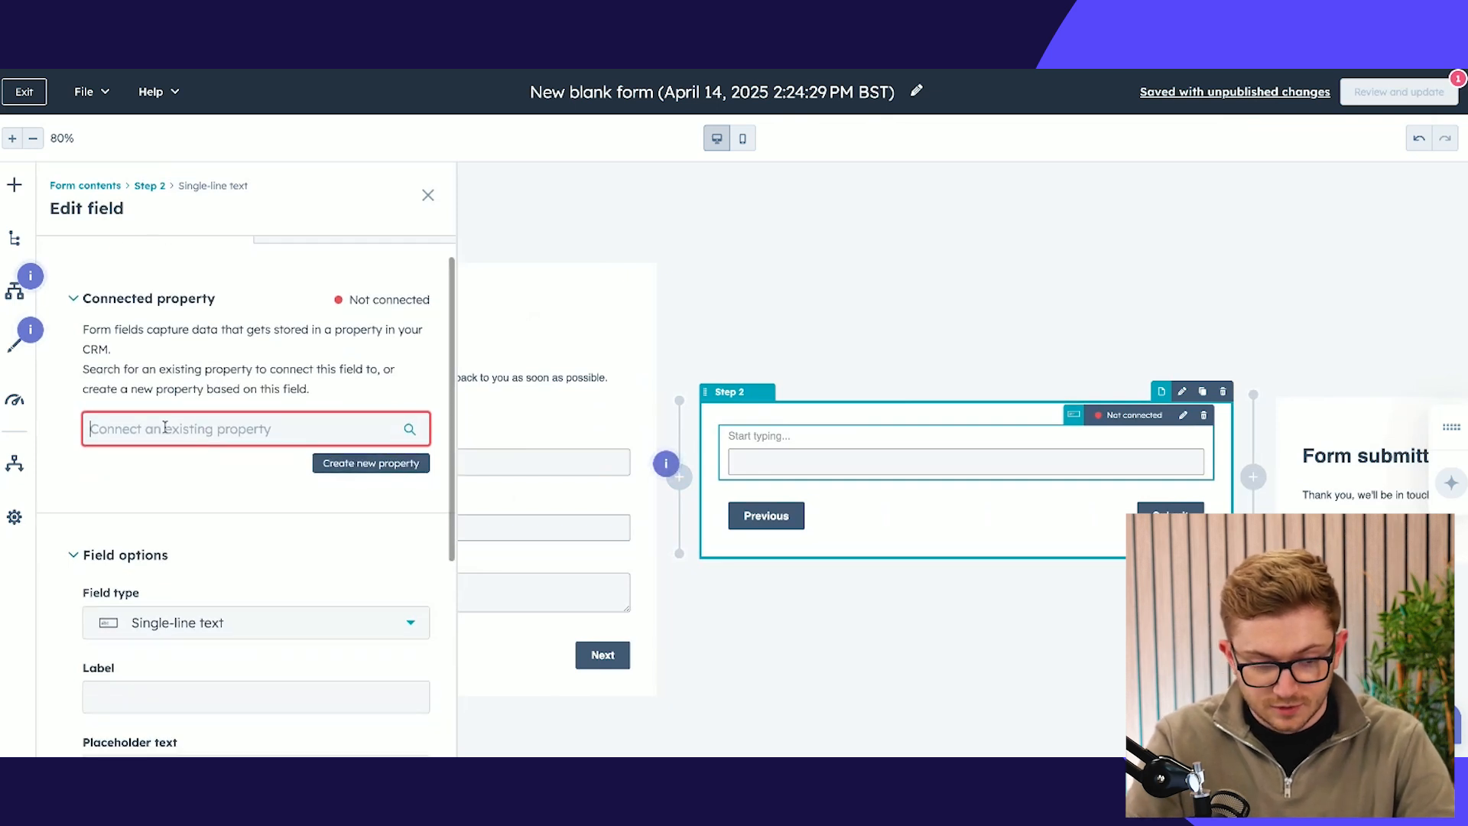
pyautogui.write('comp')
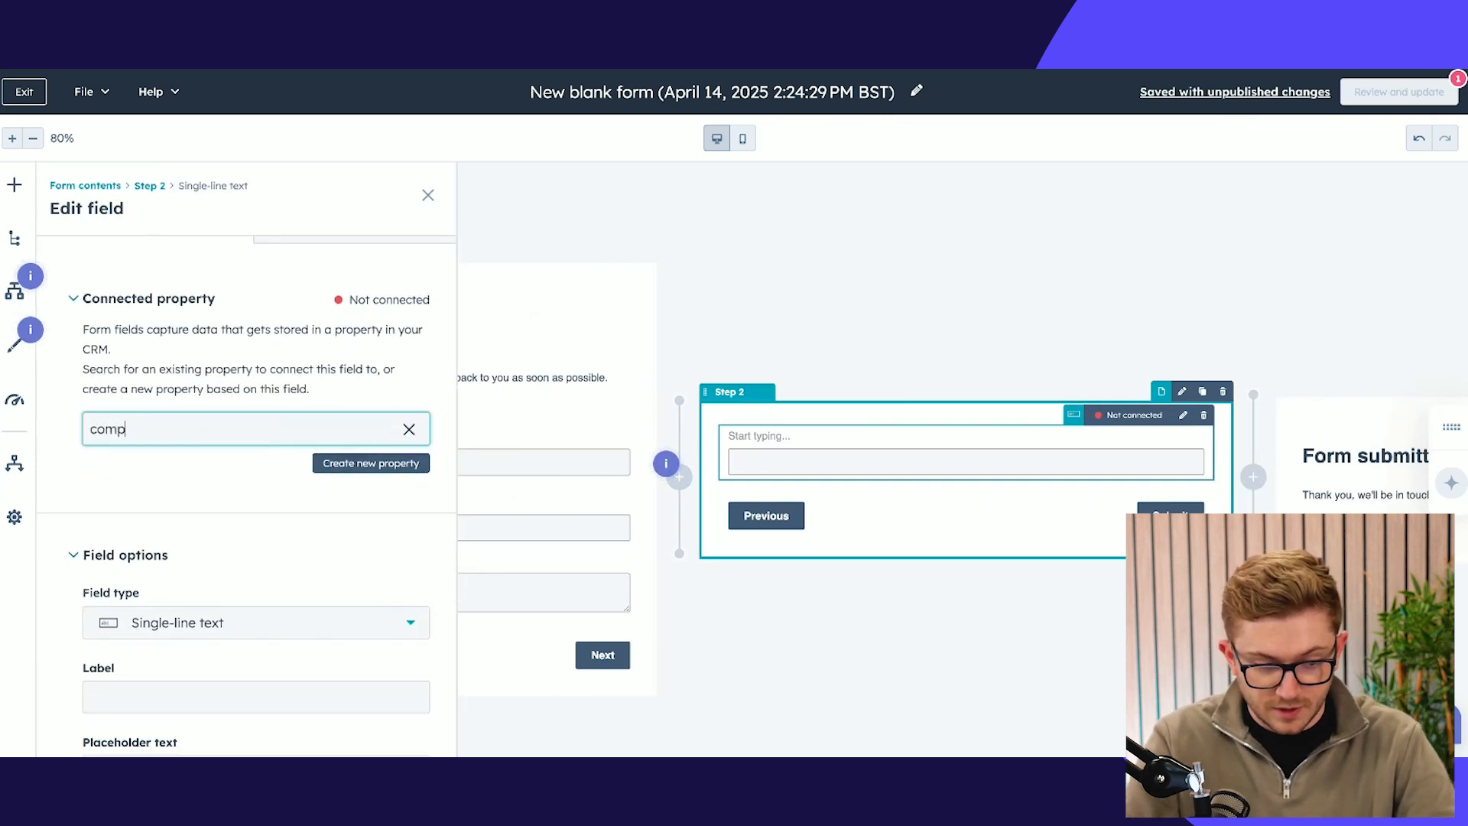
pyautogui.write('any')
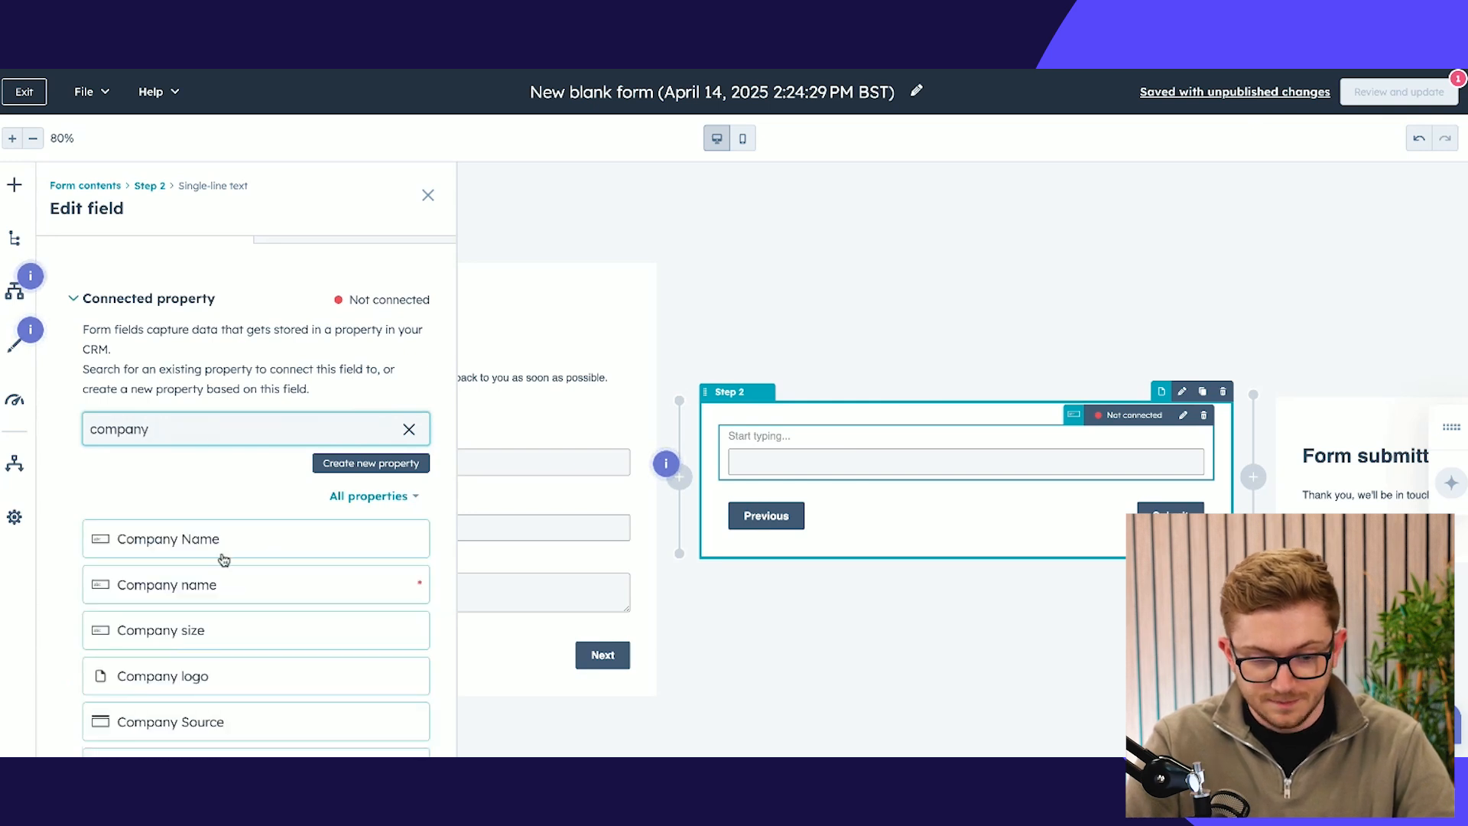
pyautogui.click(231, 586)
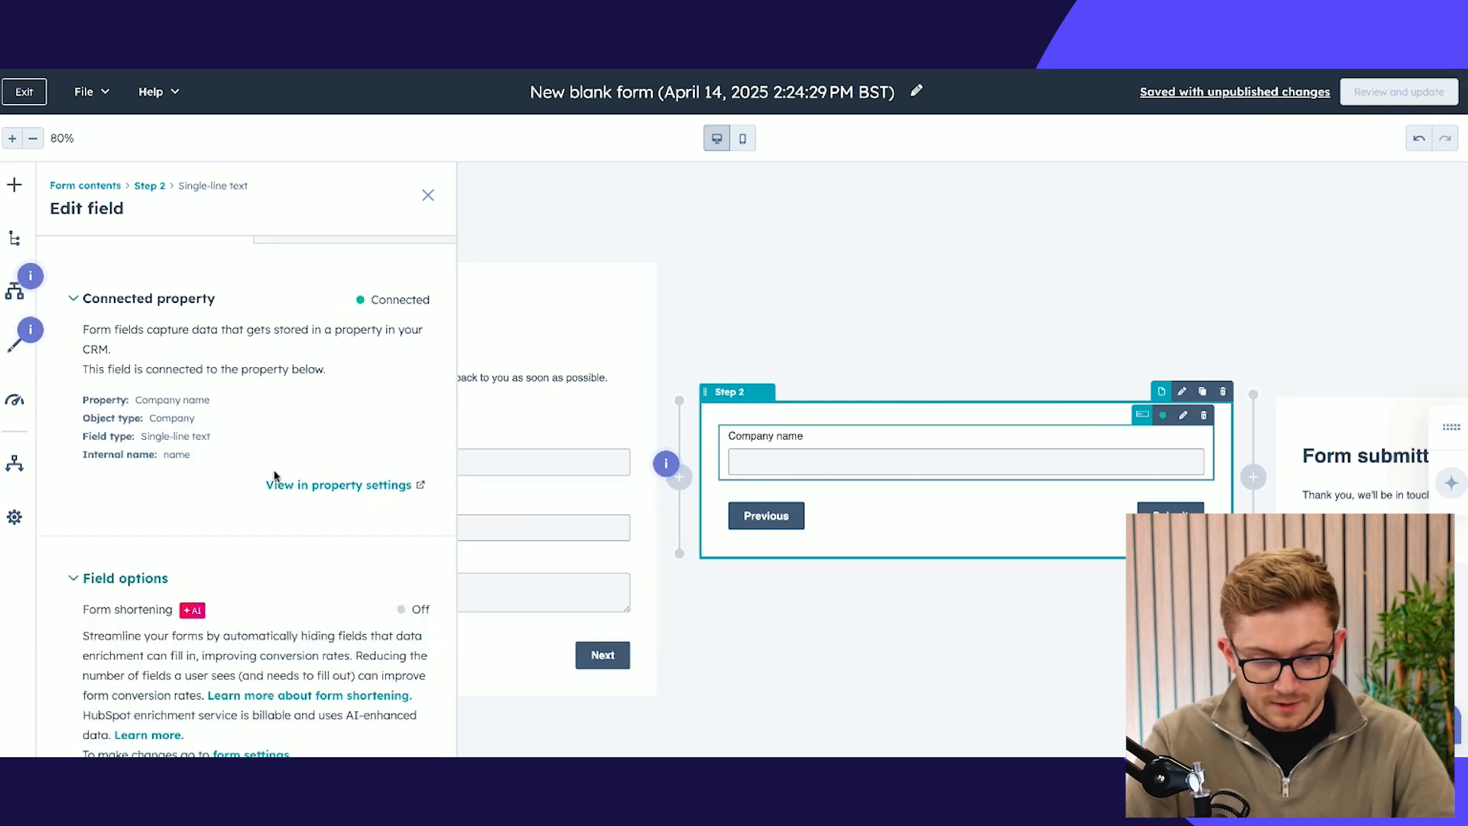
# Find the Company size property and add it as a field below Company name in step 2.
pyautogui.click(15, 186)
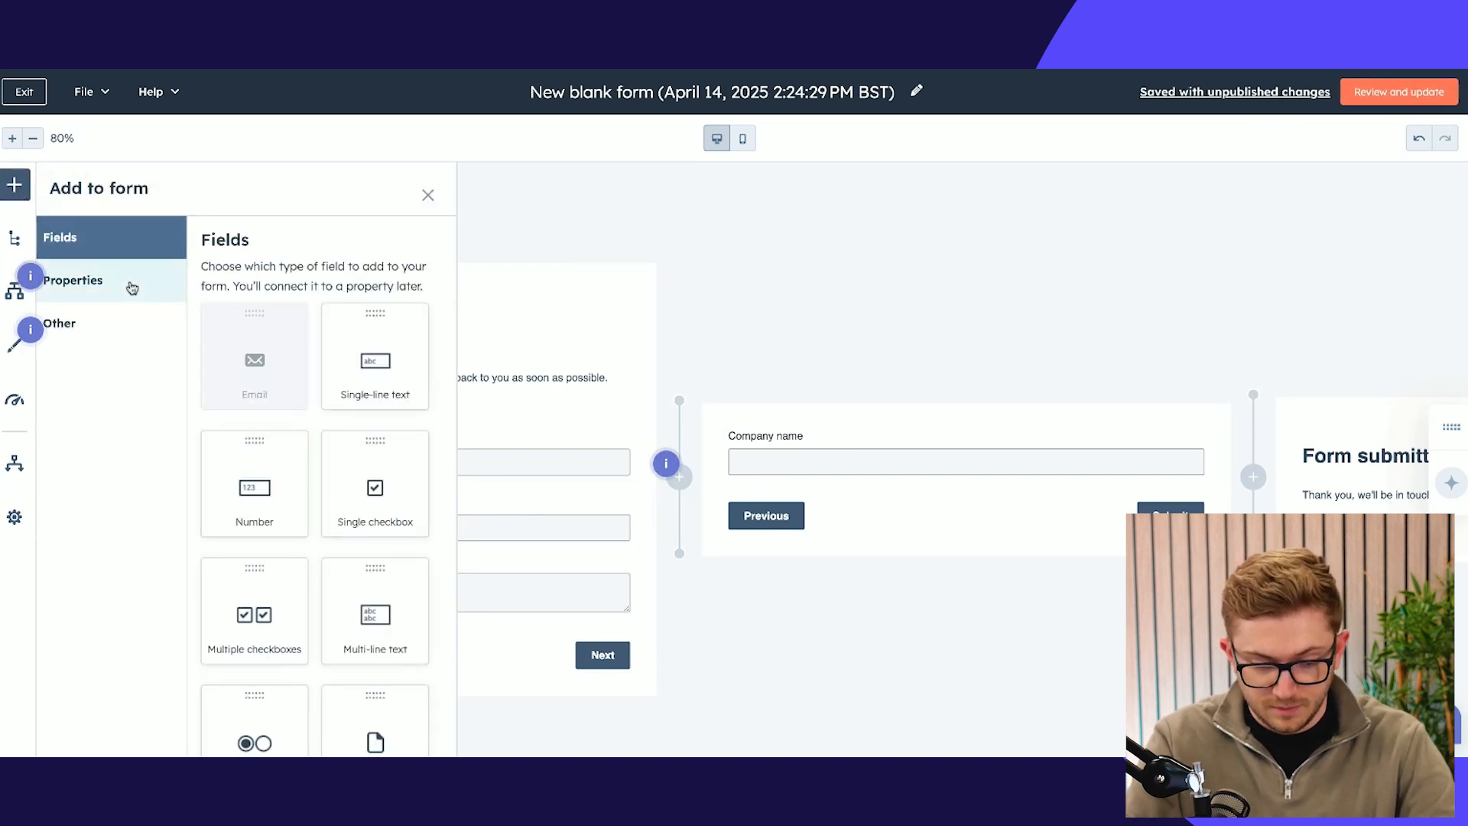
pyautogui.click(133, 288)
pyautogui.click(260, 326)
pyautogui.write('company')
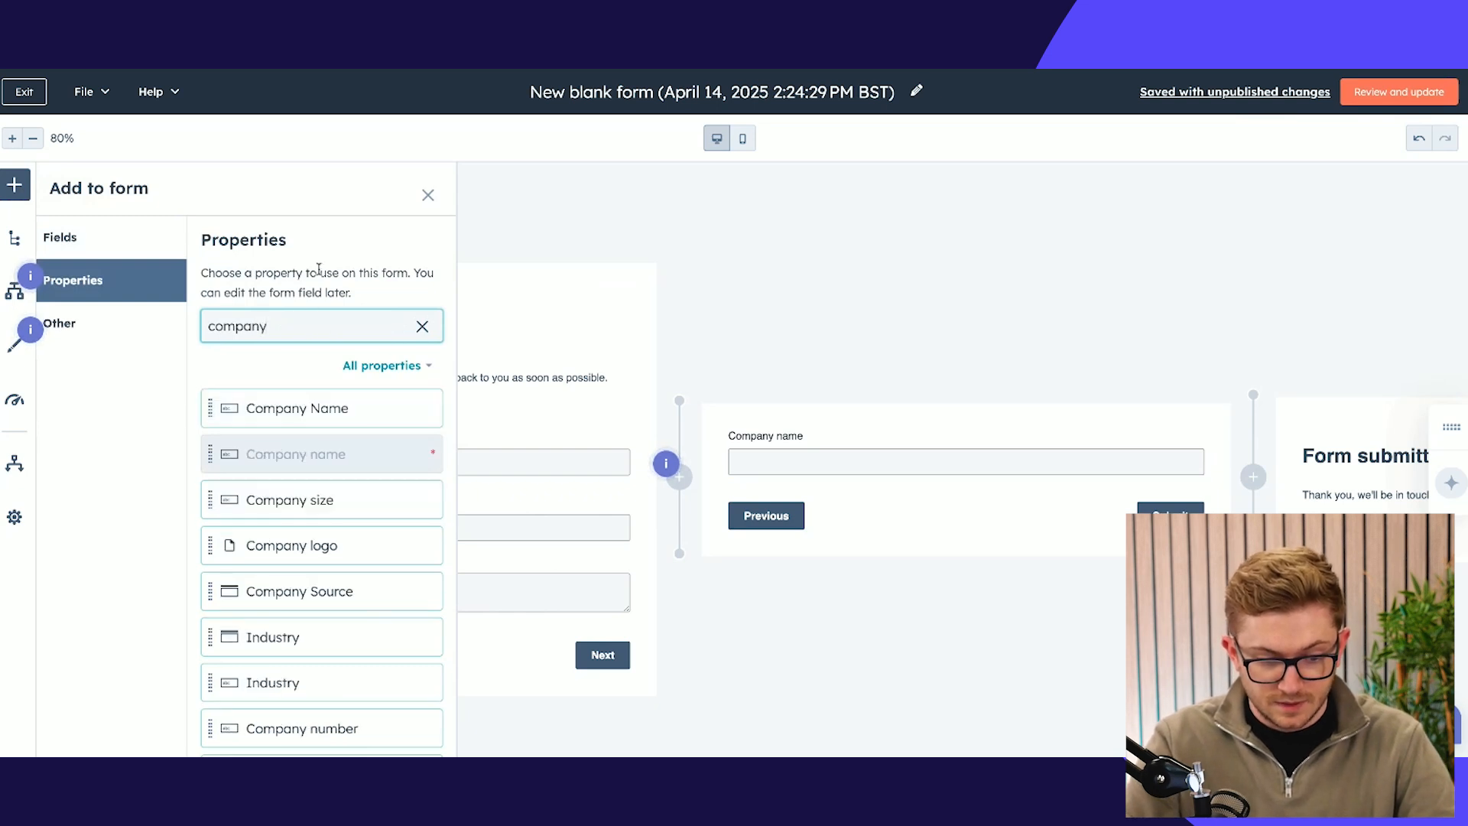
pyautogui.click(319, 268)
pyautogui.scroll(-1, 348, 463)
pyautogui.moveTo(296, 478); pyautogui.dragTo(821, 490)
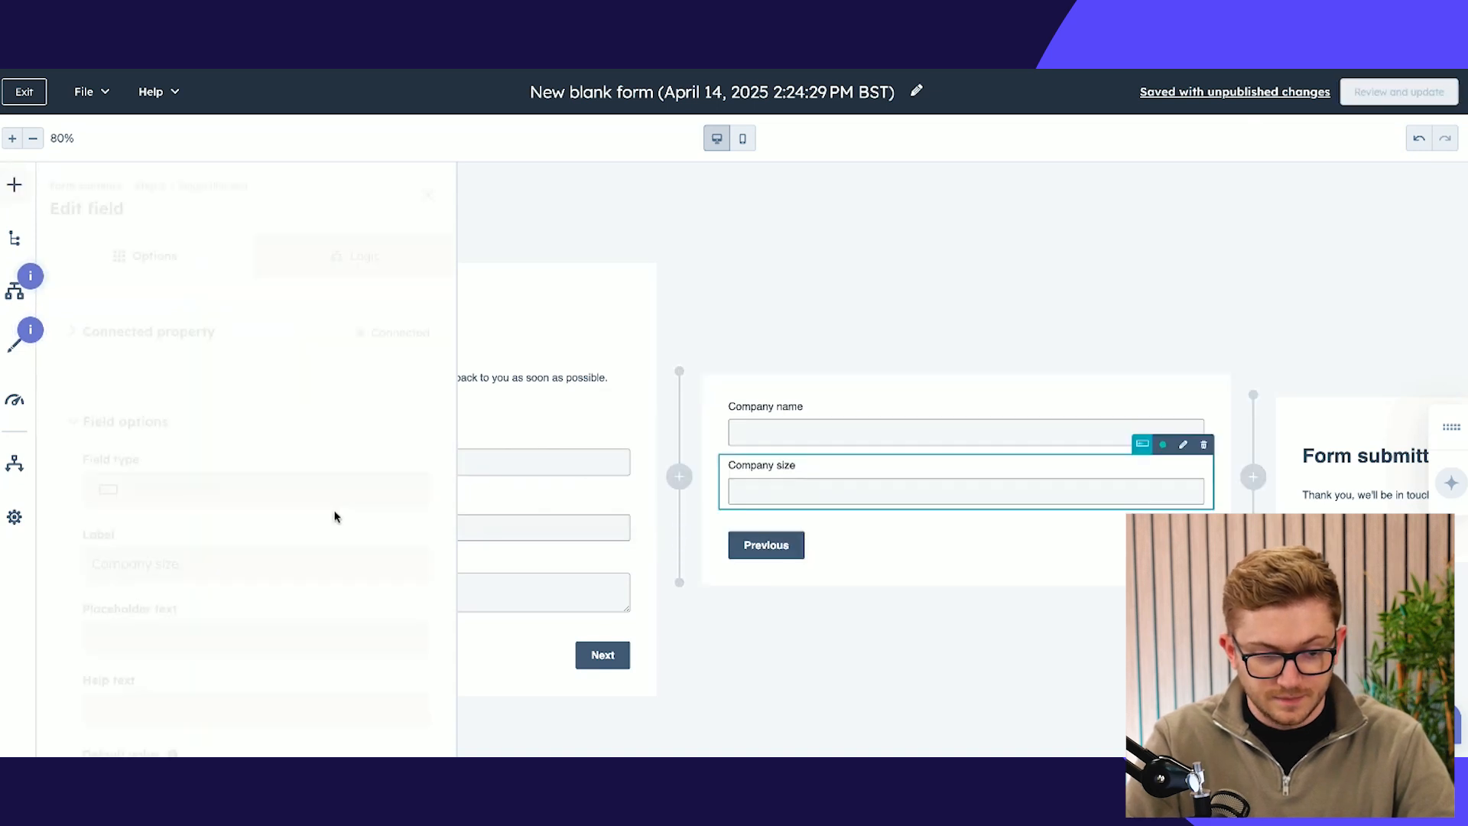
# Find the company object's Industry dropdown property and add it as a field below Company size in step 2.
pyautogui.click(13, 187)
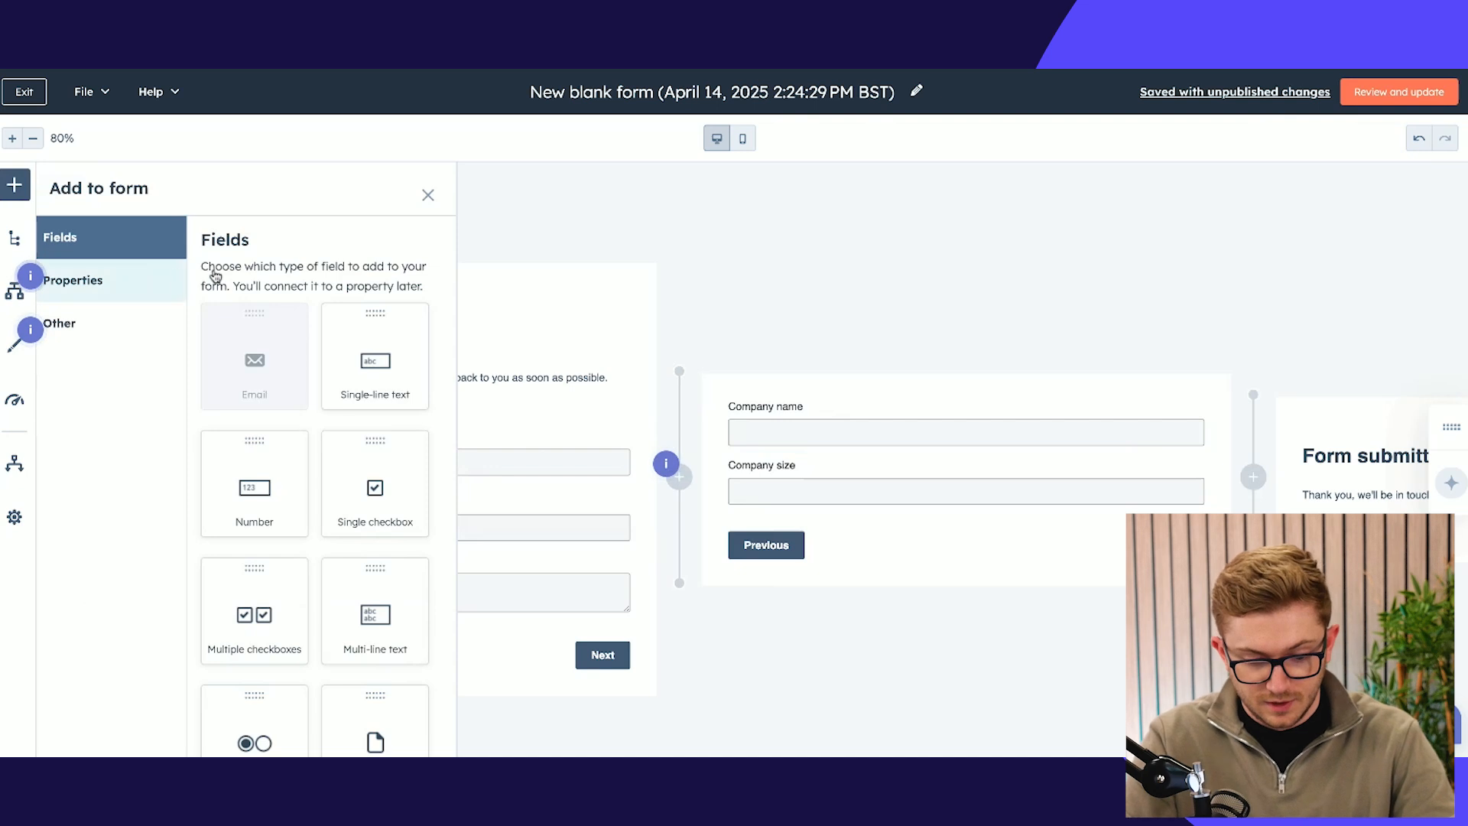
pyautogui.click(215, 276)
pyautogui.click(252, 334)
pyautogui.write('r')
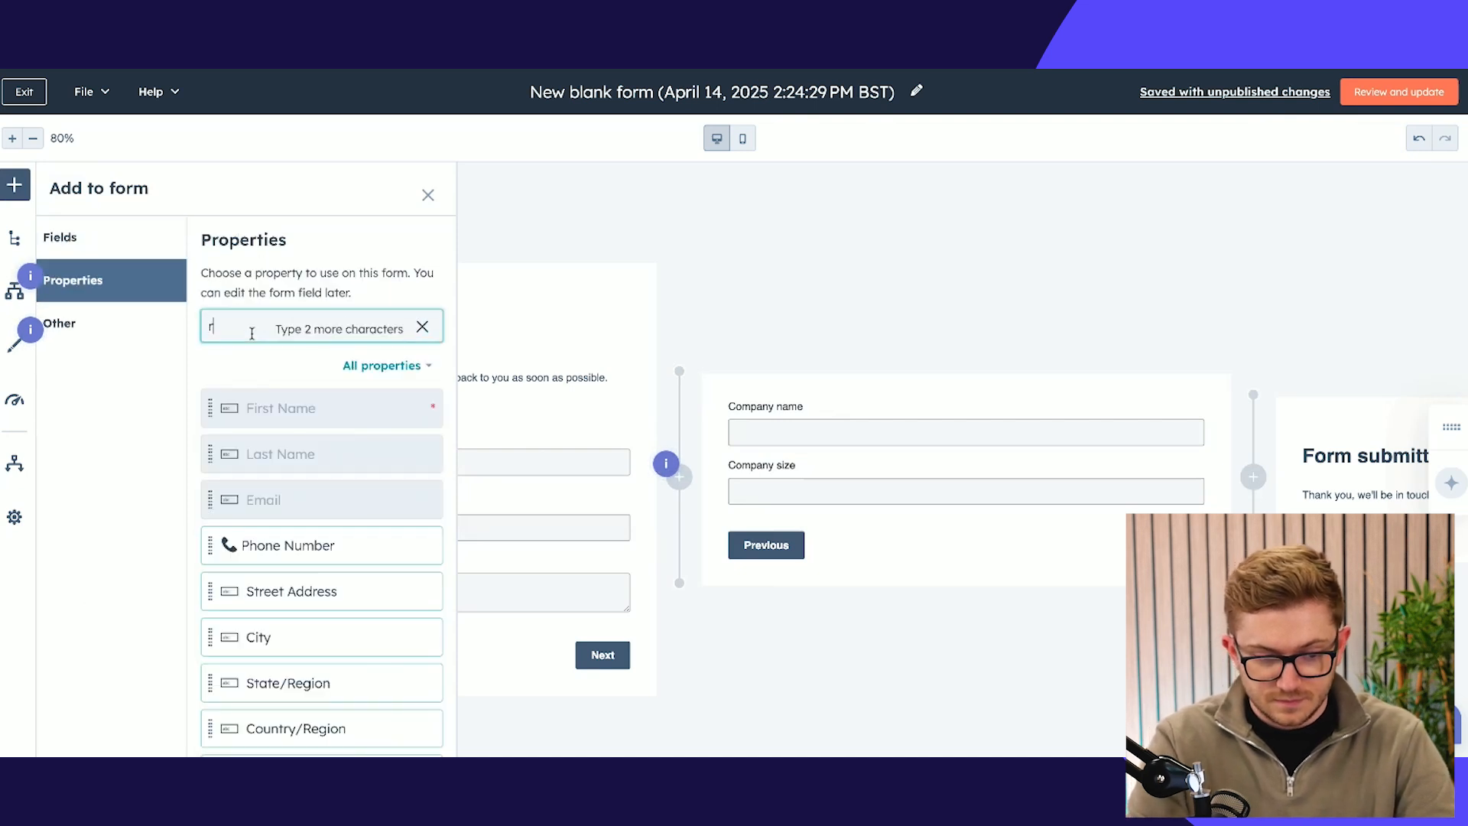
pyautogui.write('ompany')
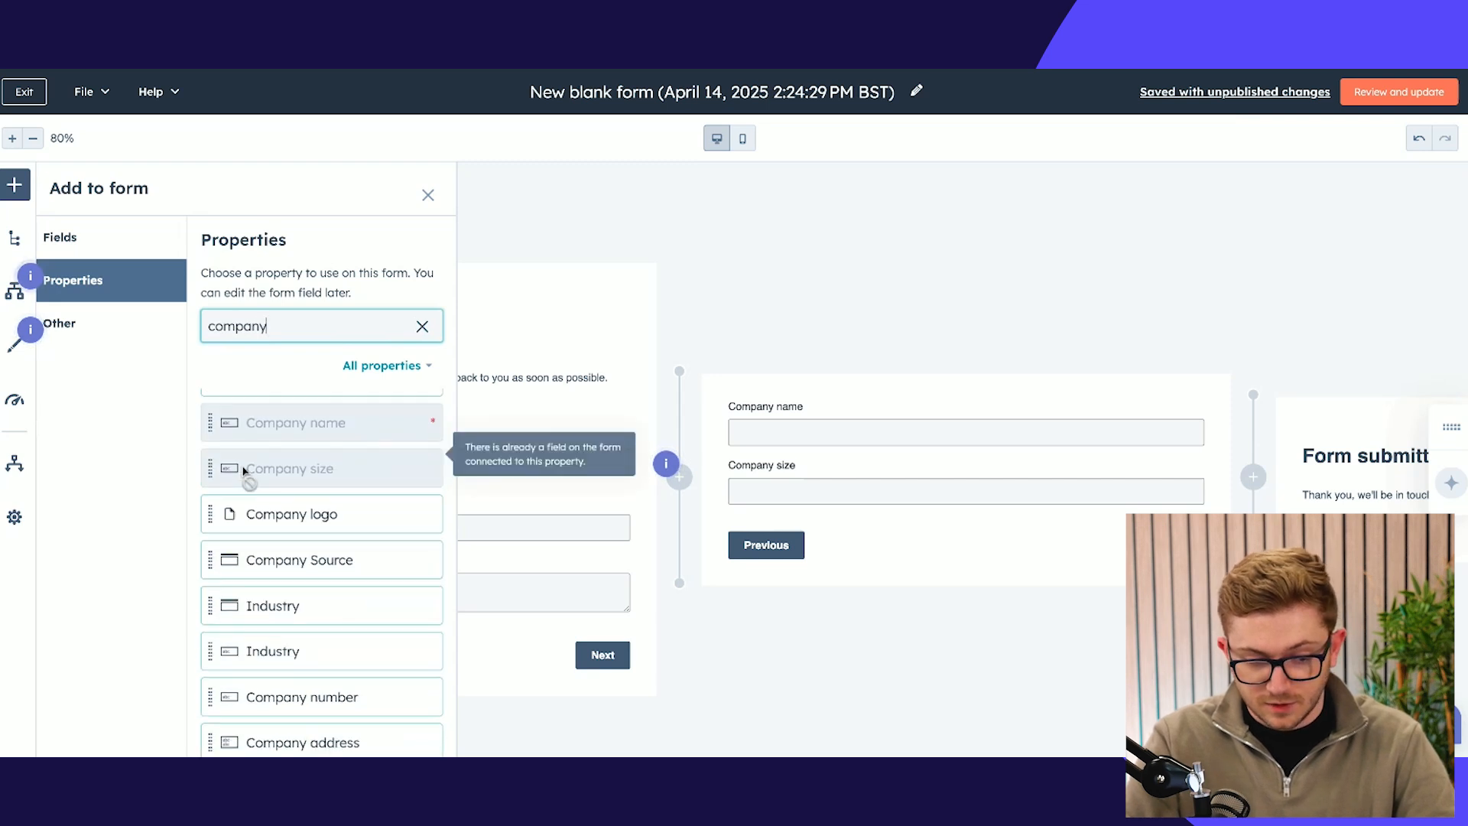
pyautogui.scroll(-2, 255, 548)
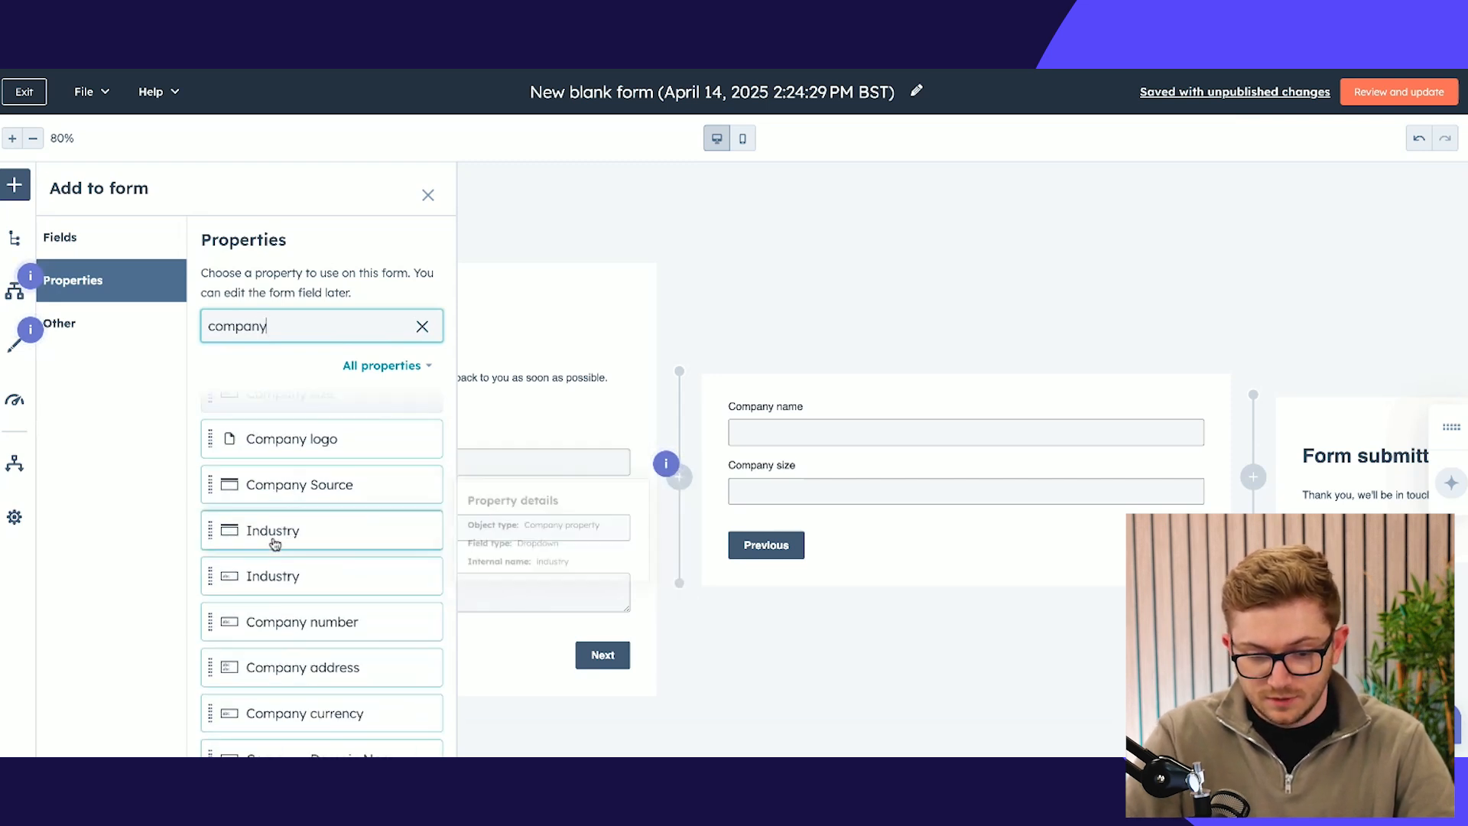
pyautogui.moveTo(253, 531); pyautogui.dragTo(793, 532)
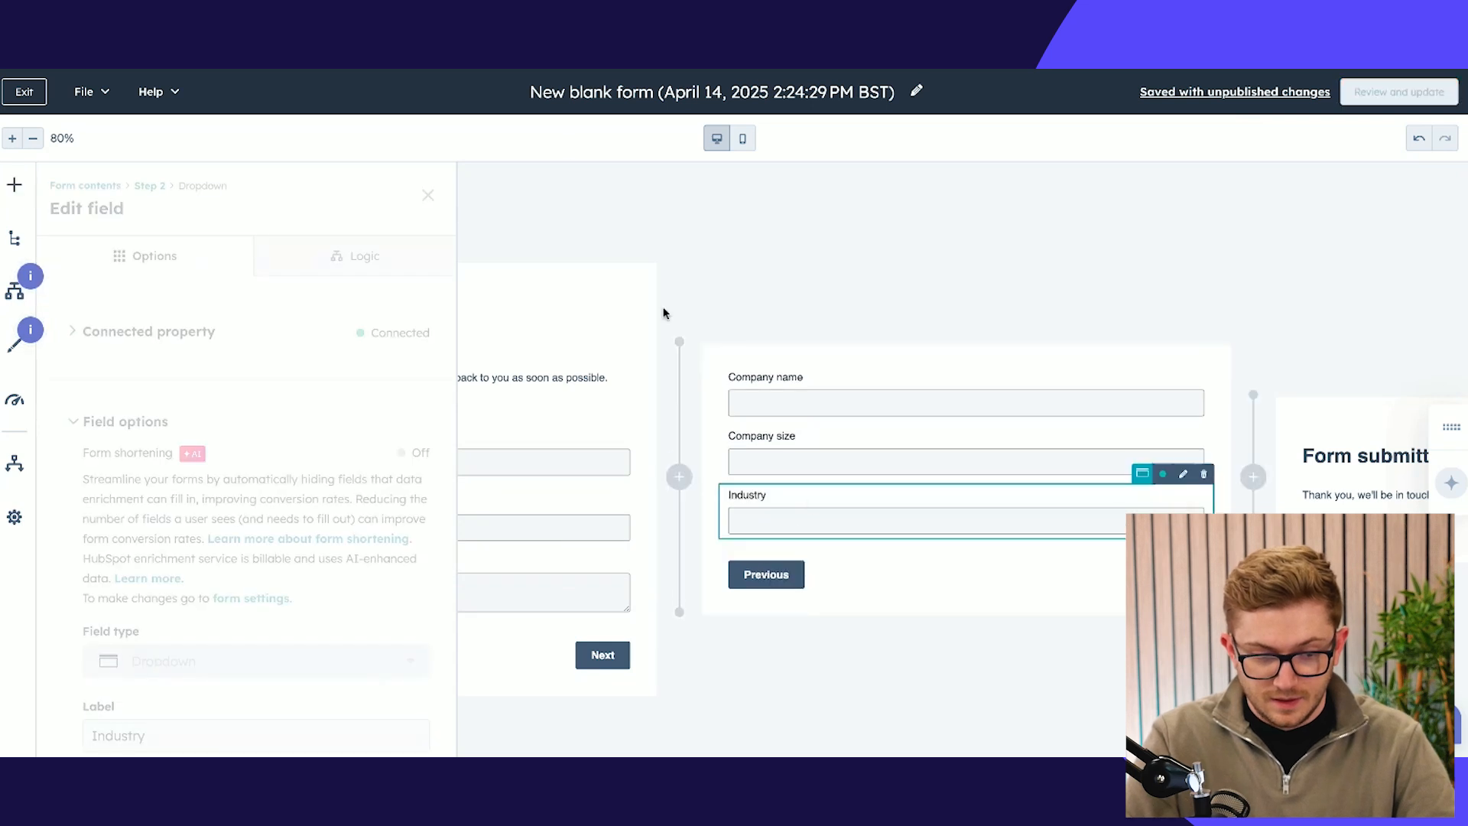
pyautogui.click(427, 198)
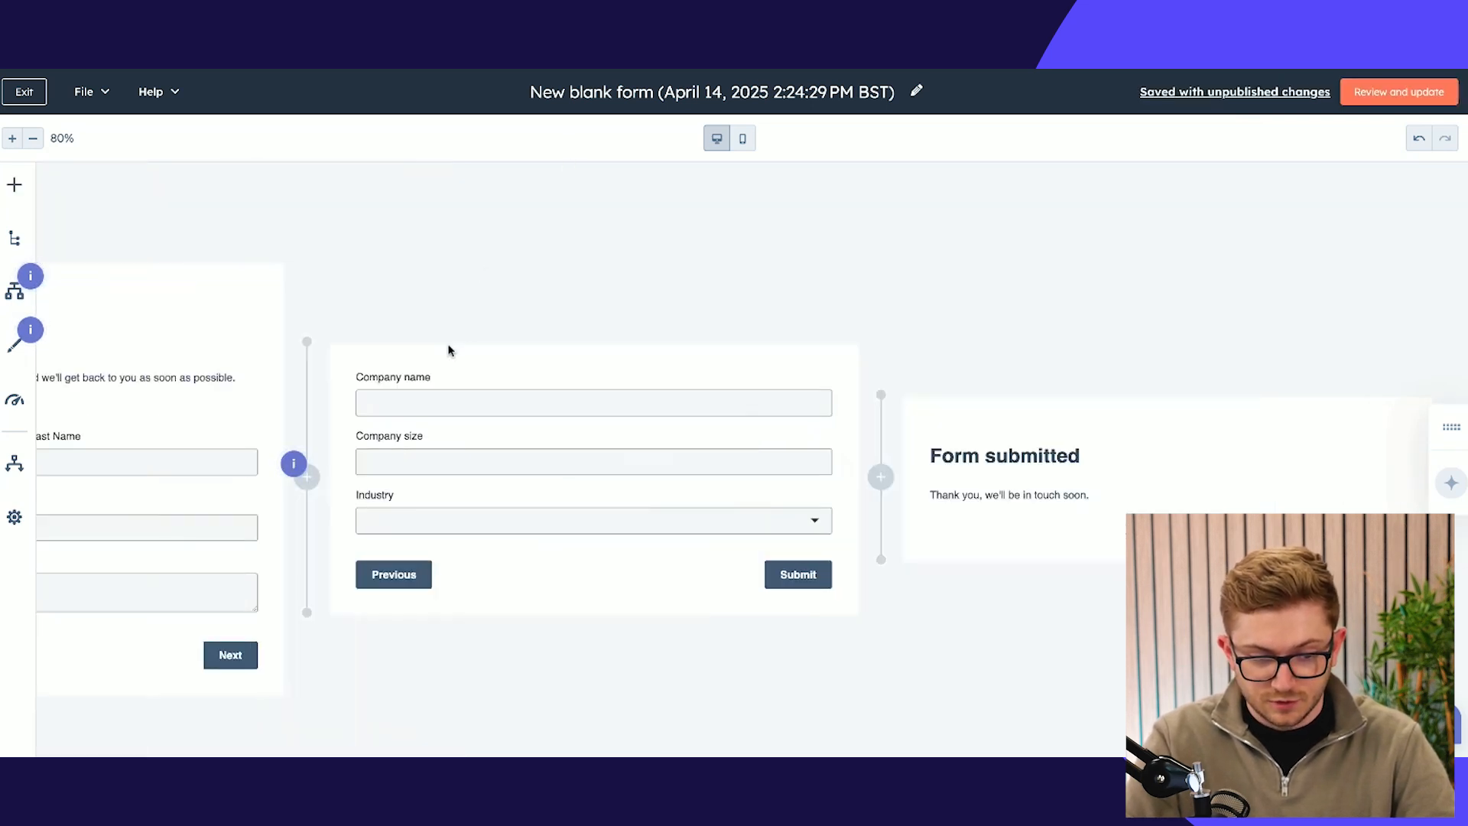
# Add a heading above the Company name field in step 2 and set its text to "Company info".
pyautogui.click(24, 188)
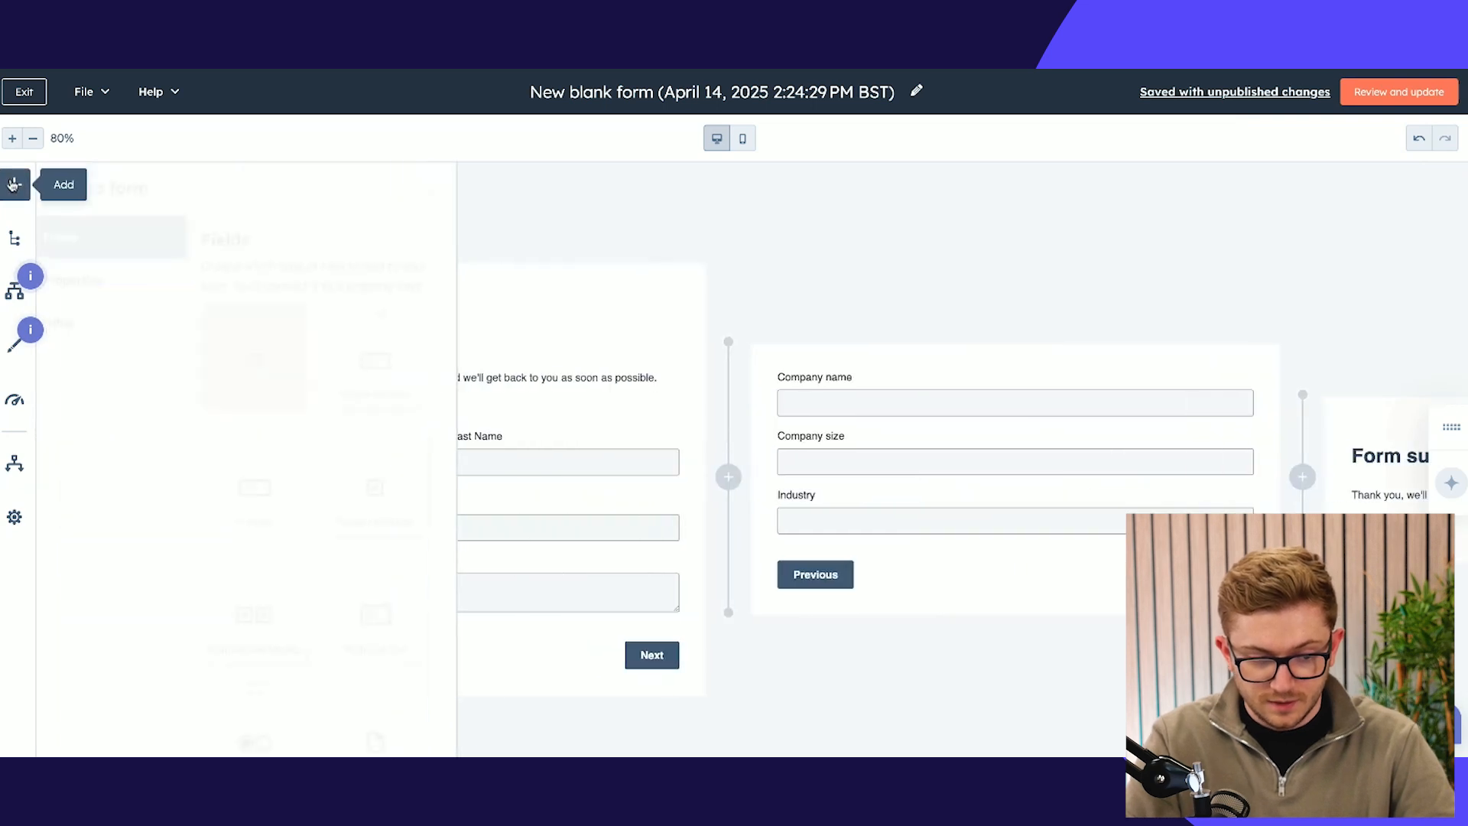
pyautogui.click(77, 322)
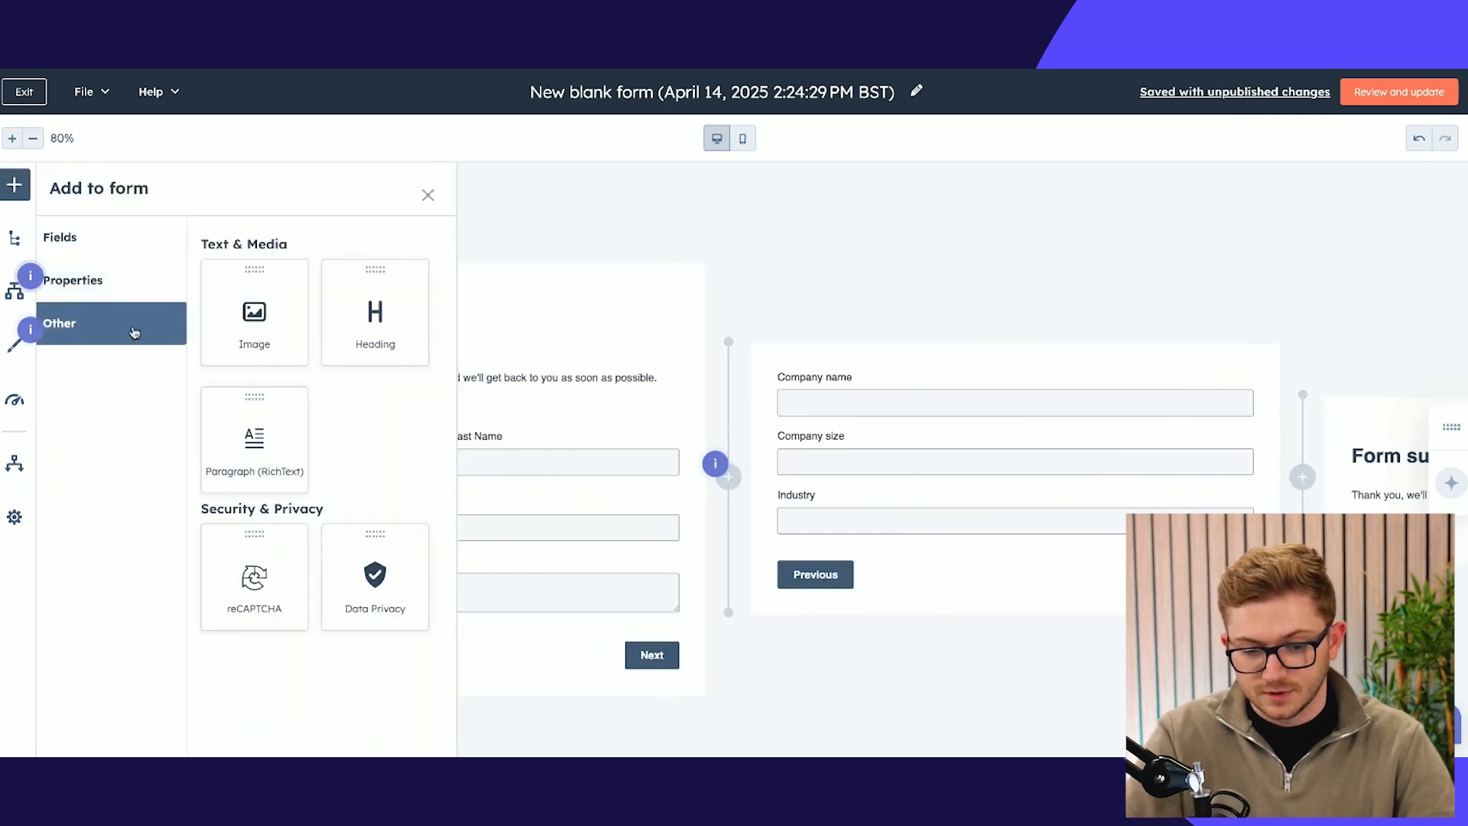
pyautogui.moveTo(844, 378); pyautogui.dragTo(847, 376)
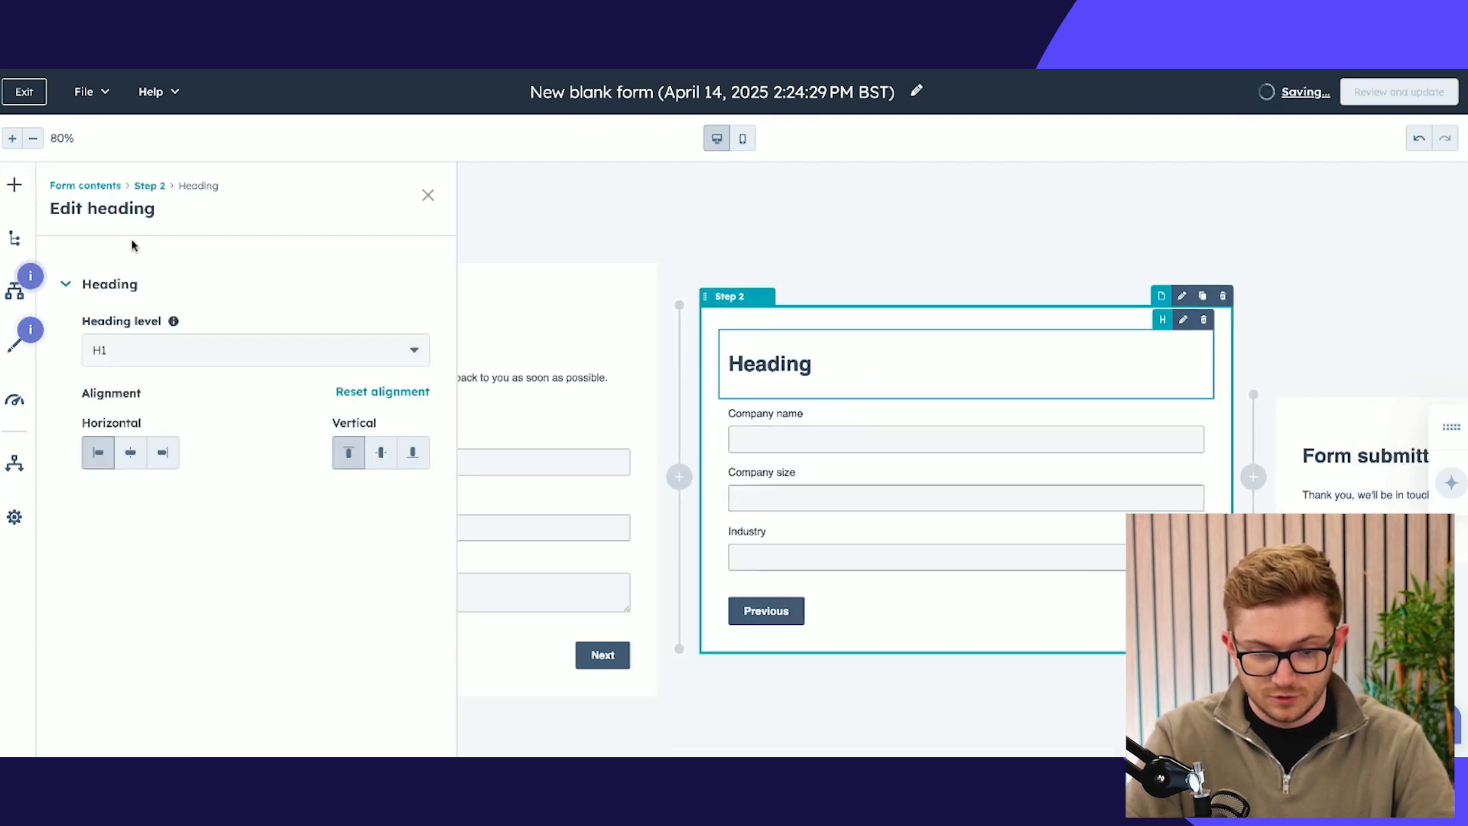
pyautogui.click(785, 364)
pyautogui.moveTo(817, 368); pyautogui.dragTo(721, 364)
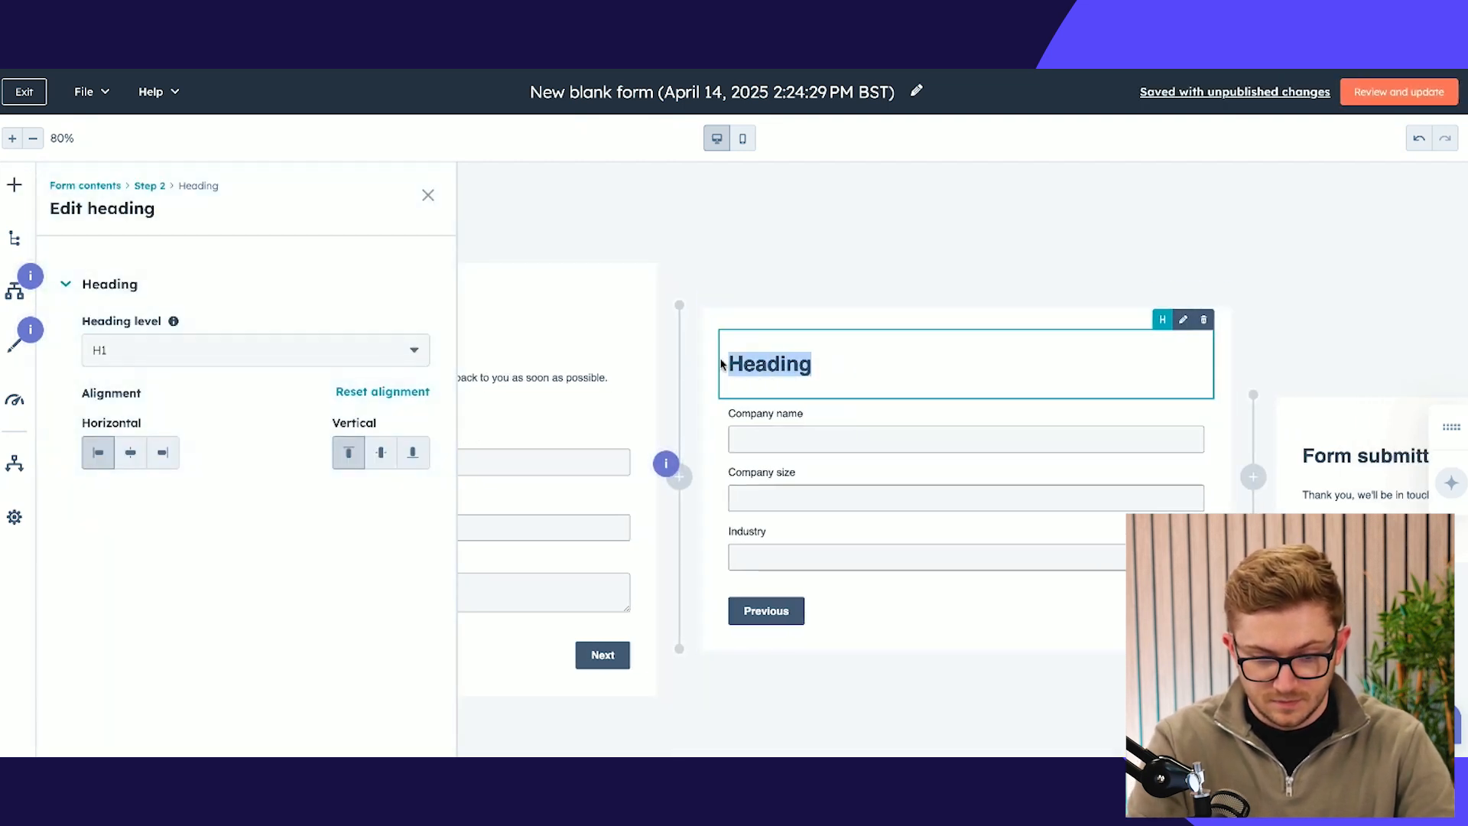
pyautogui.write('Company info')
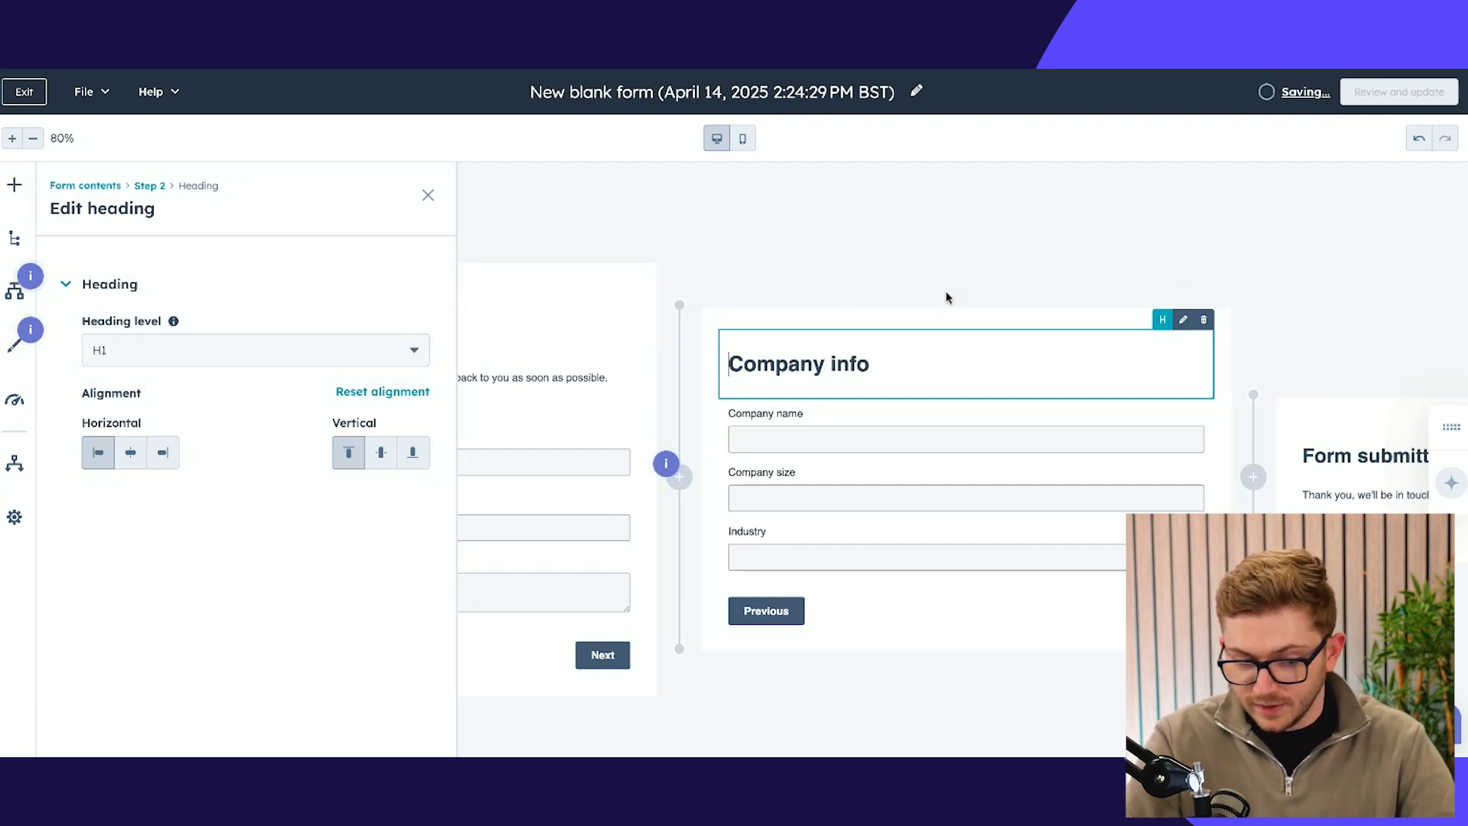
pyautogui.click(427, 199)
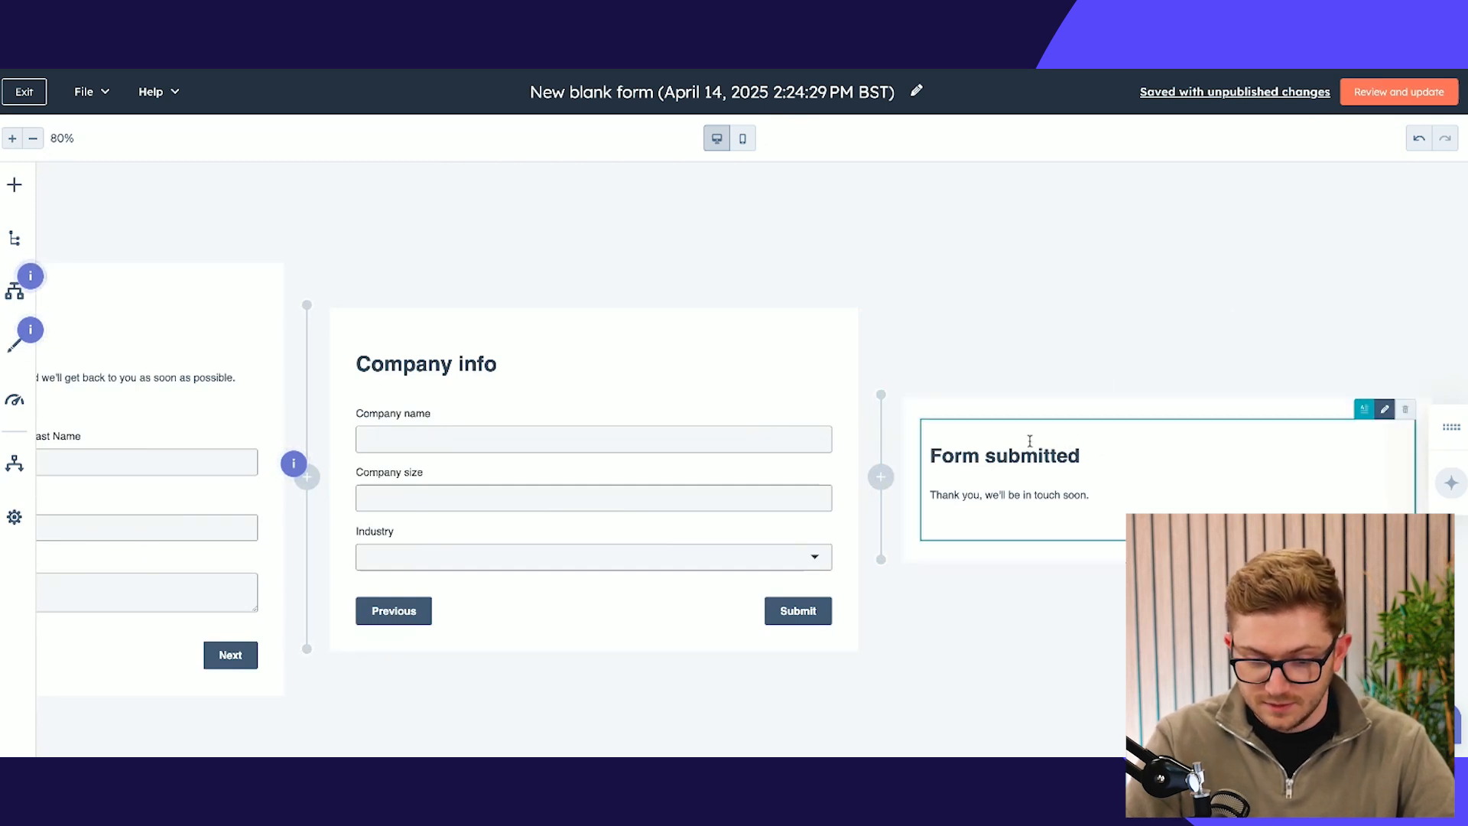
# Inspect the thank-you message block and the on-submission options of the form's final step.
pyautogui.click(1081, 476)
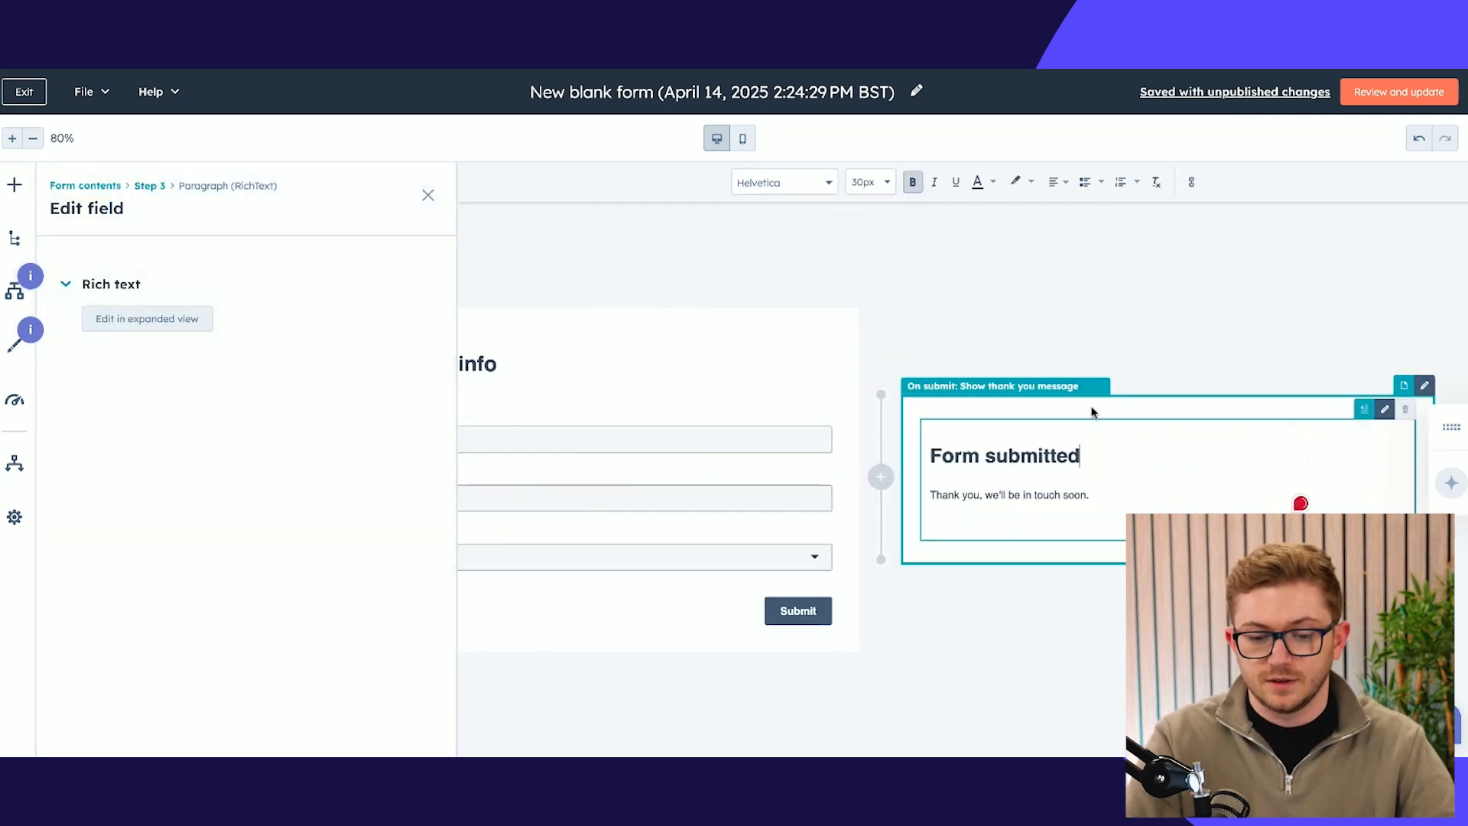
pyautogui.click(1073, 406)
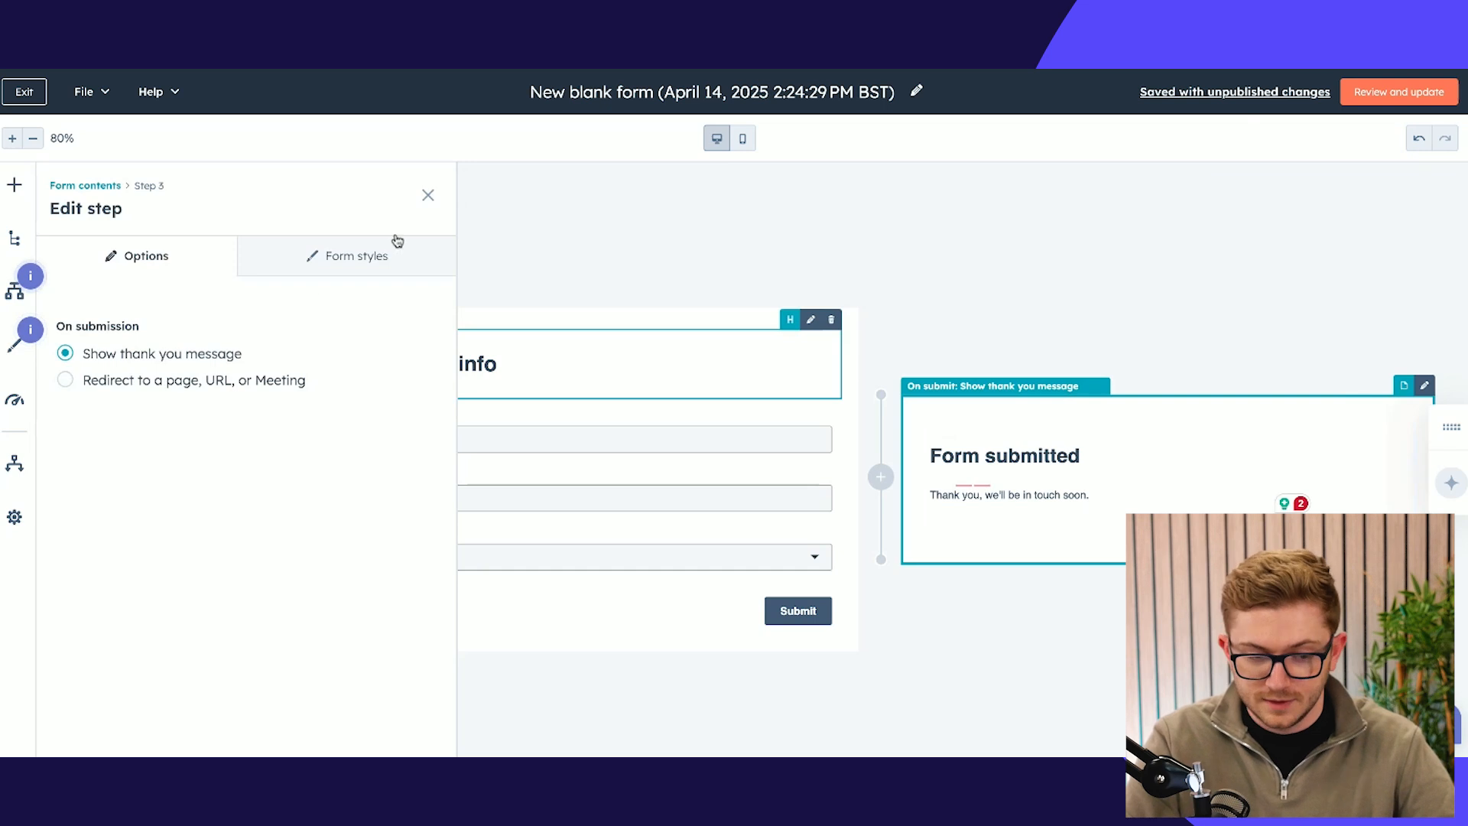
pyautogui.click(438, 189)
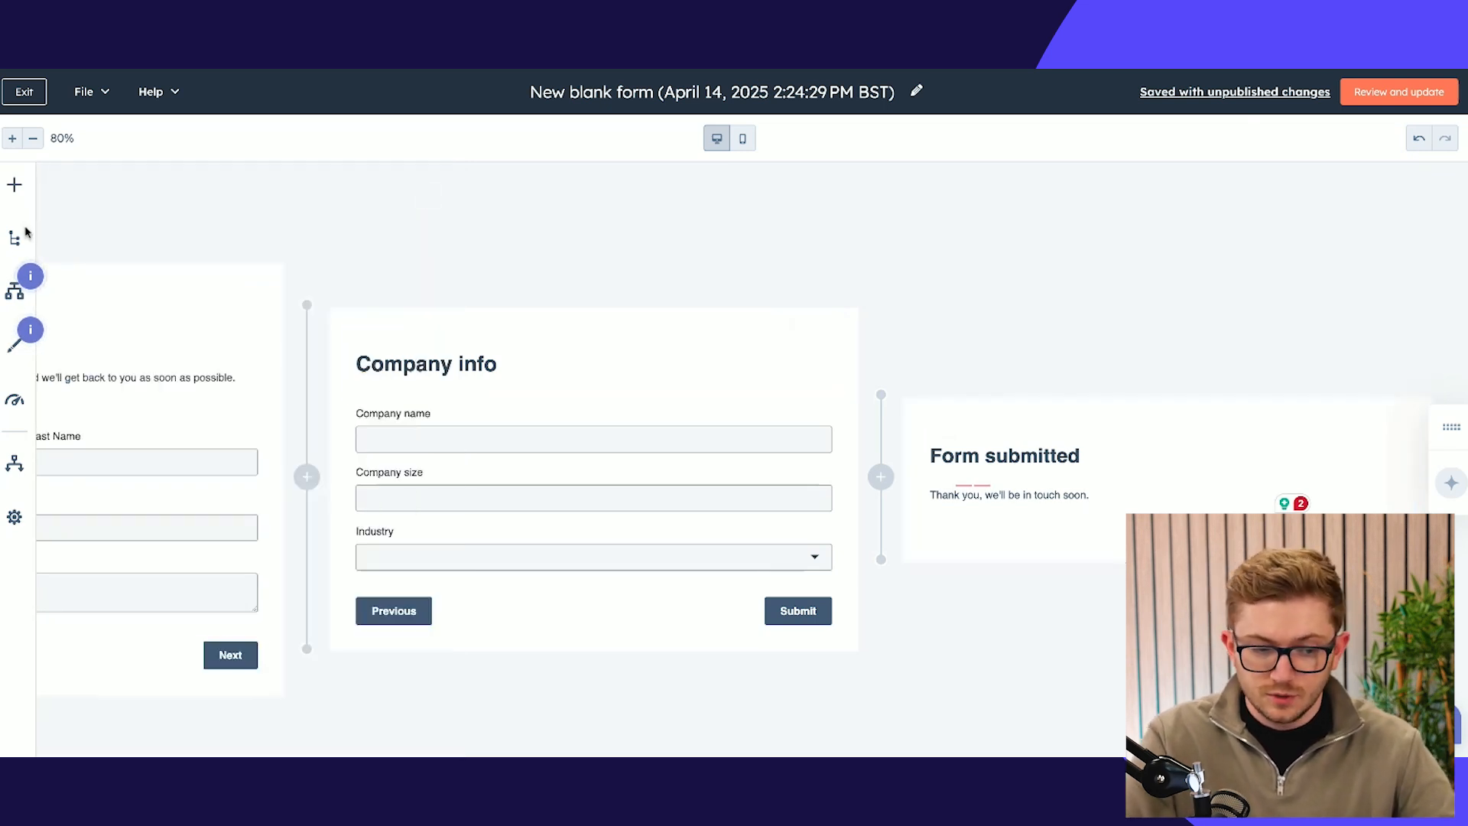
# View the conditional logic options available for the form.
pyautogui.click(14, 292)
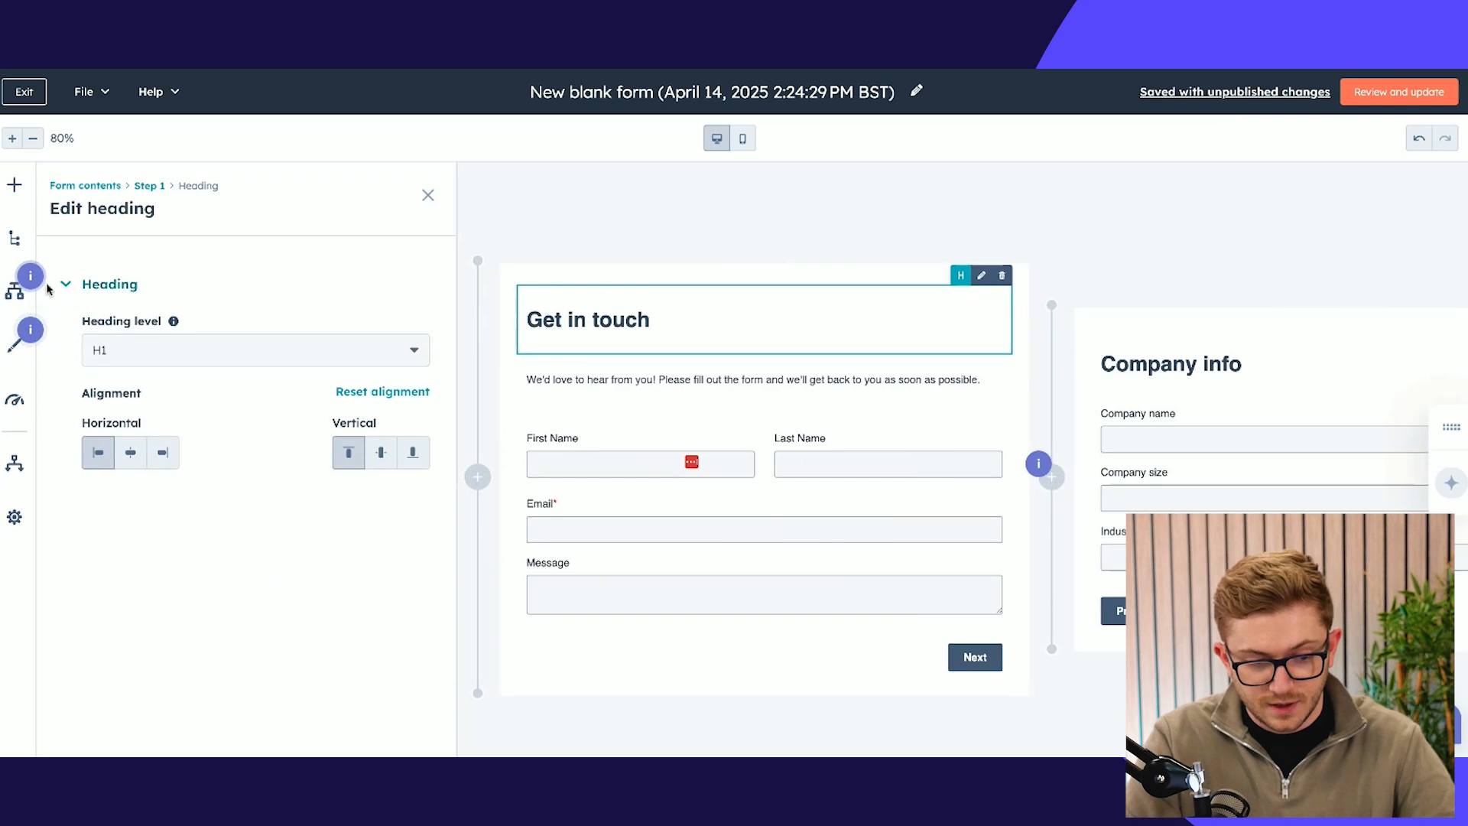
pyautogui.click(14, 293)
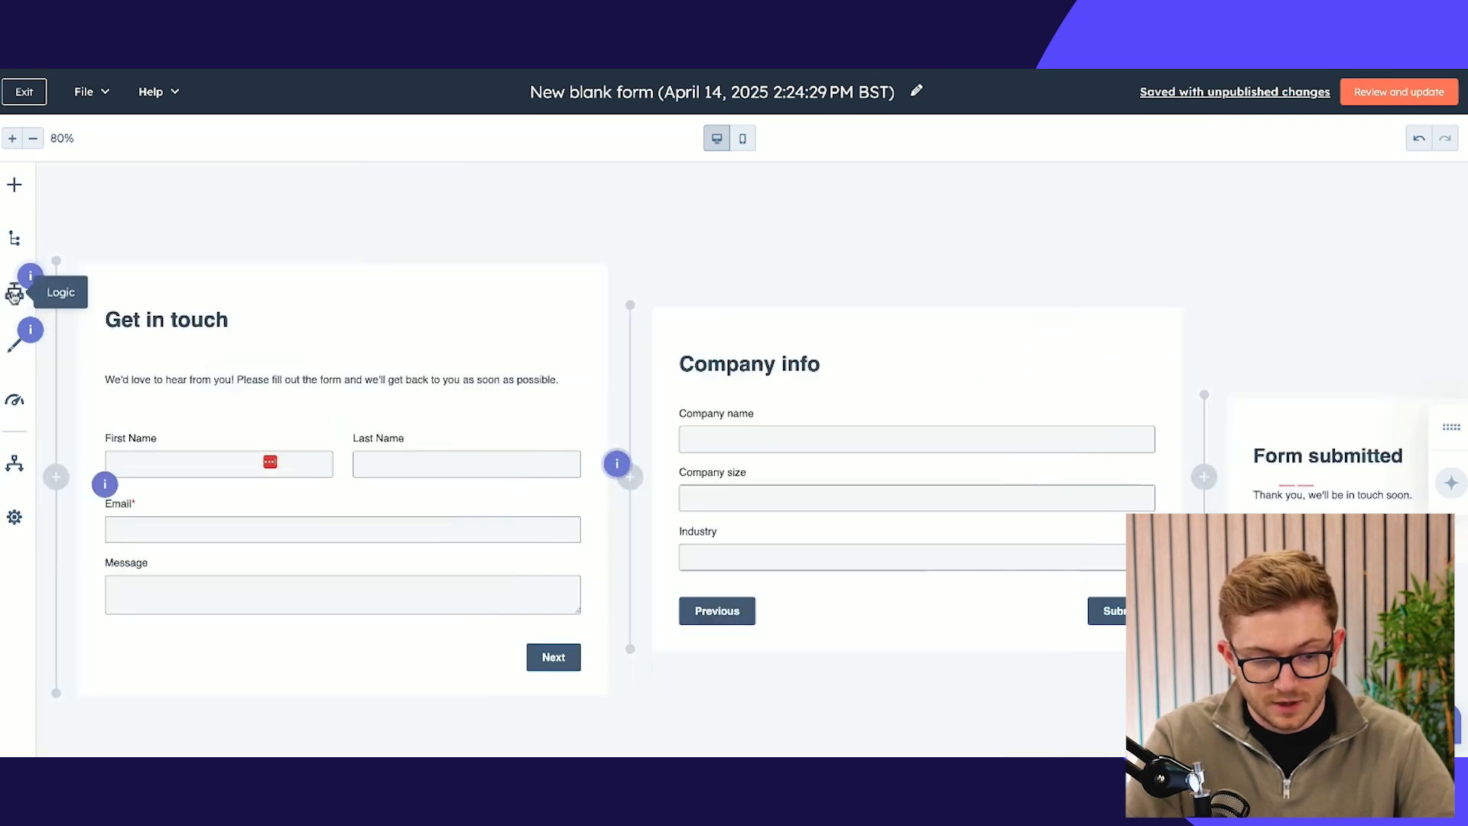
pyautogui.click(13, 294)
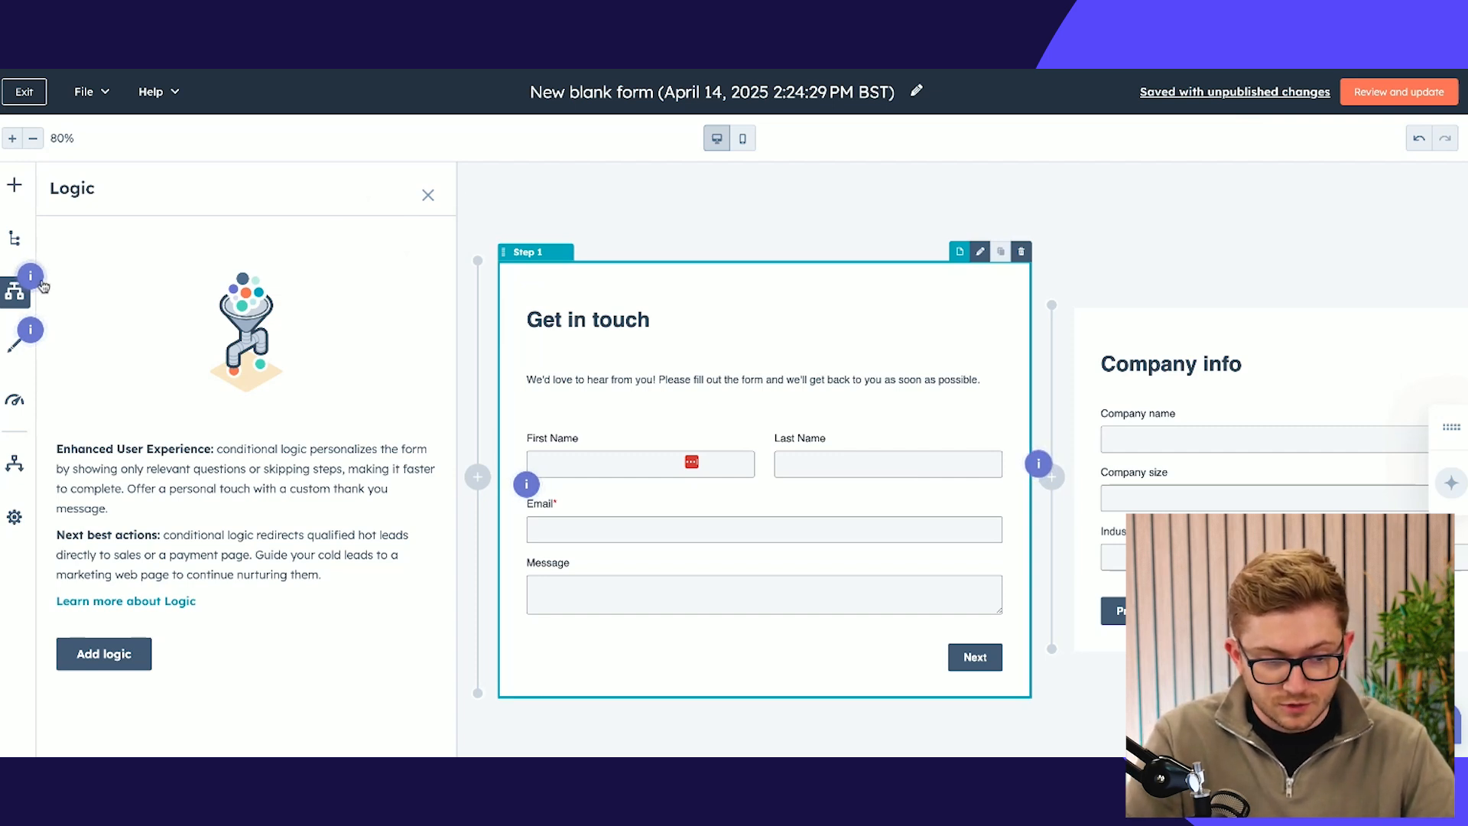
# Review the form's style defaults, including branding, field fonts and colors, borders and padding.
pyautogui.click(15, 344)
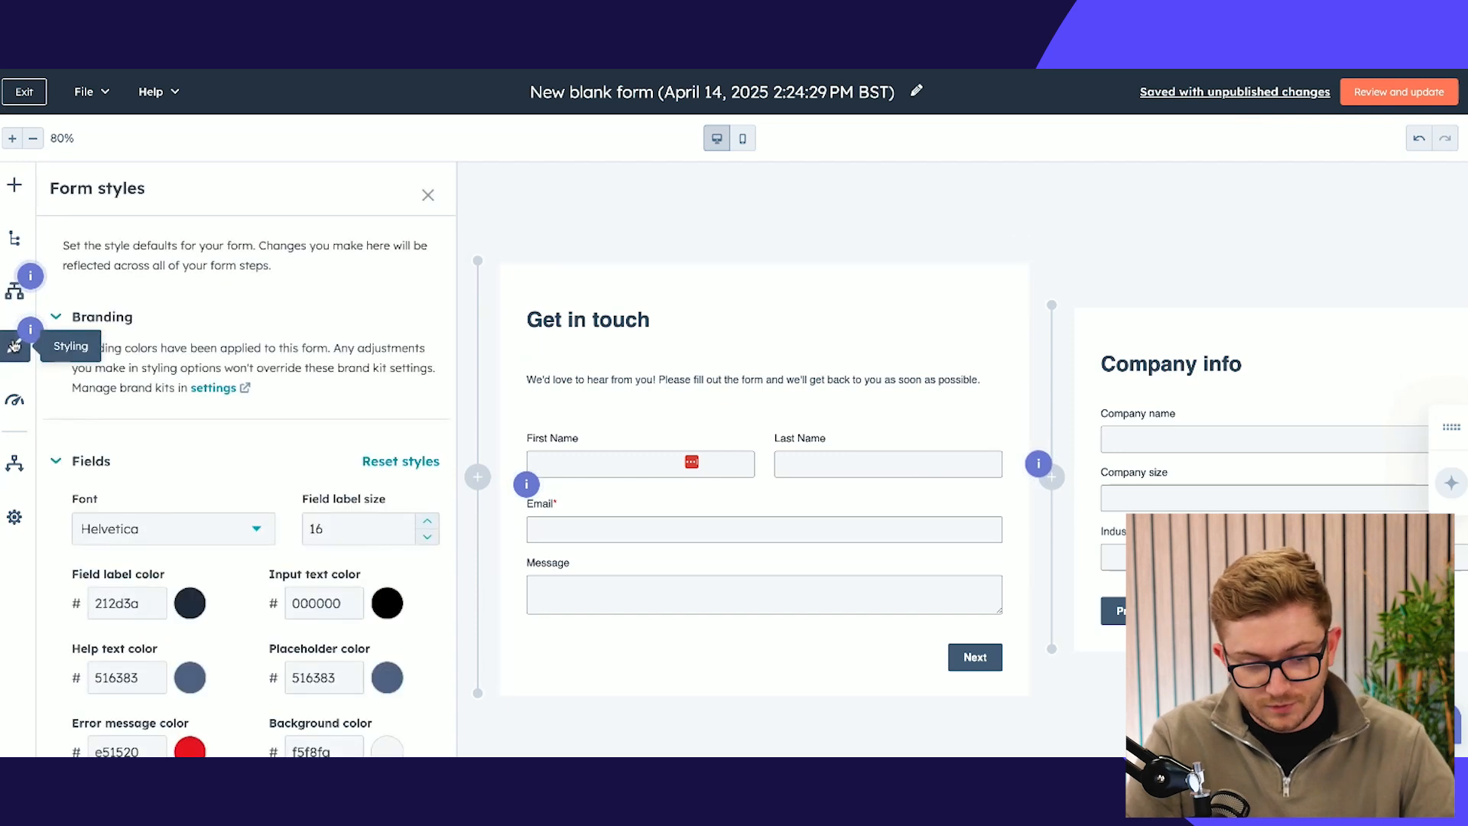
pyautogui.scroll(-3, 290, 367)
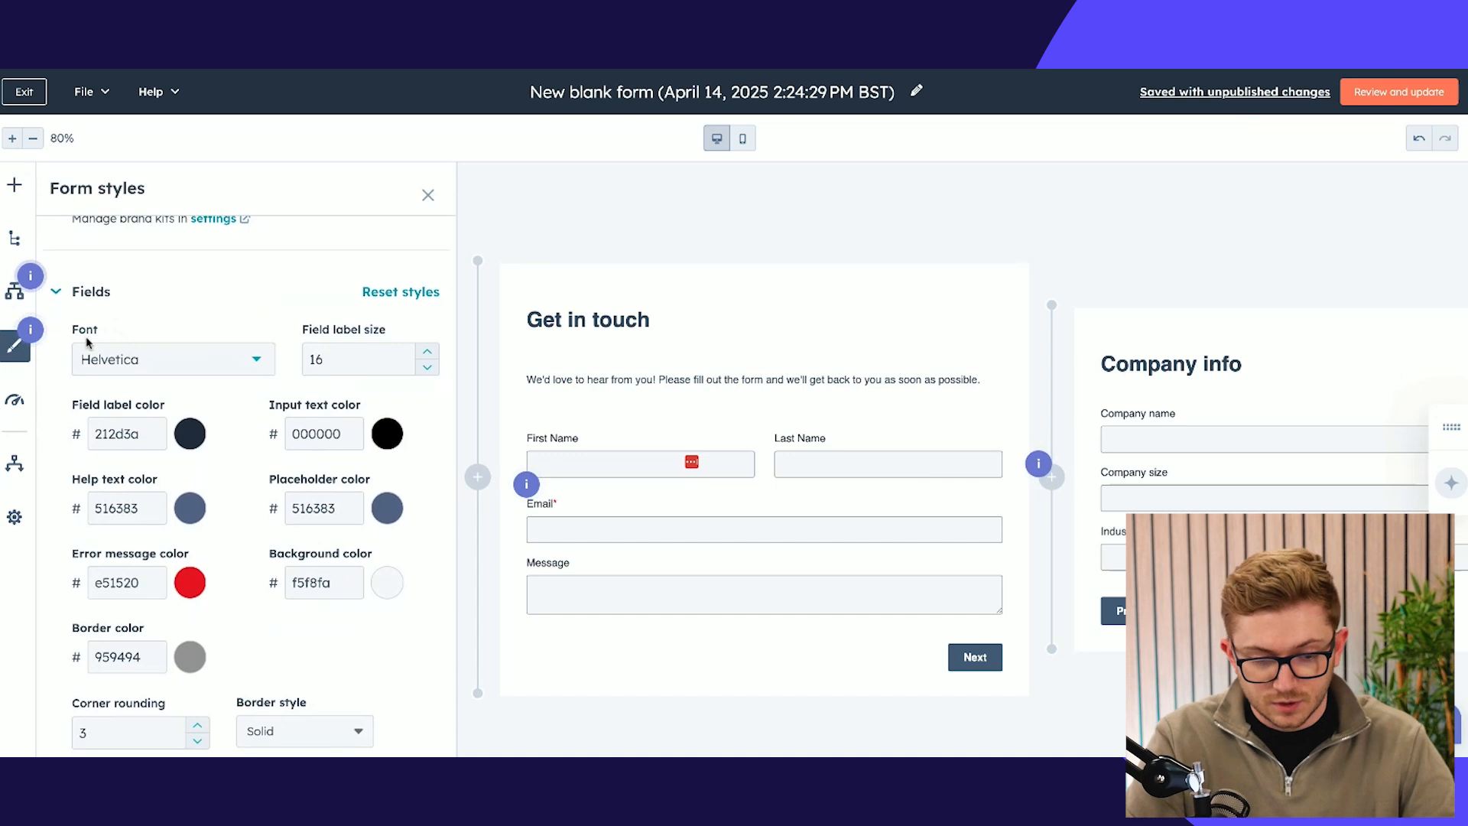
pyautogui.scroll(-10, 249, 375)
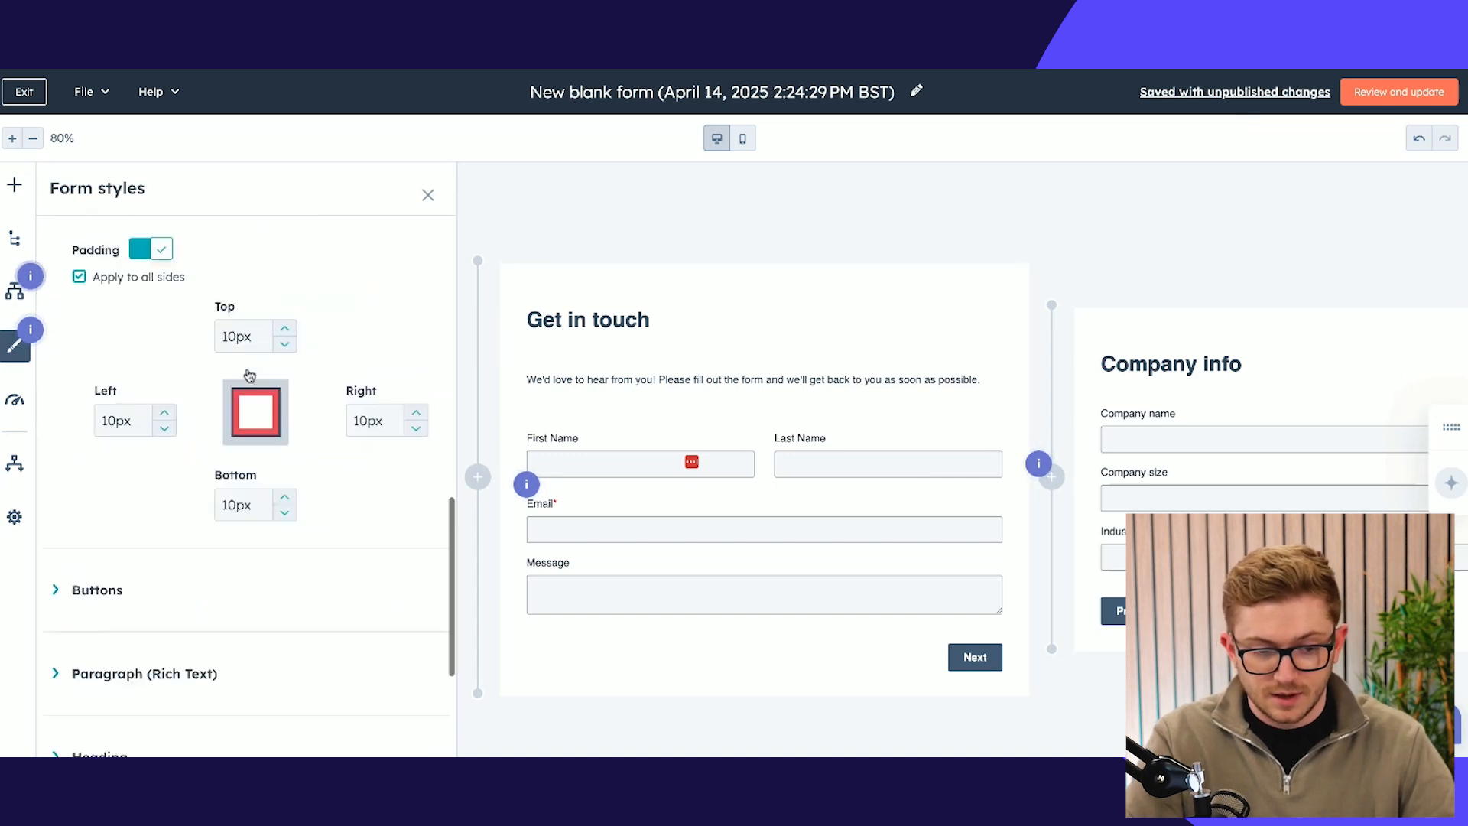
pyautogui.scroll(8, 250, 374)
pyautogui.scroll(4, 250, 375)
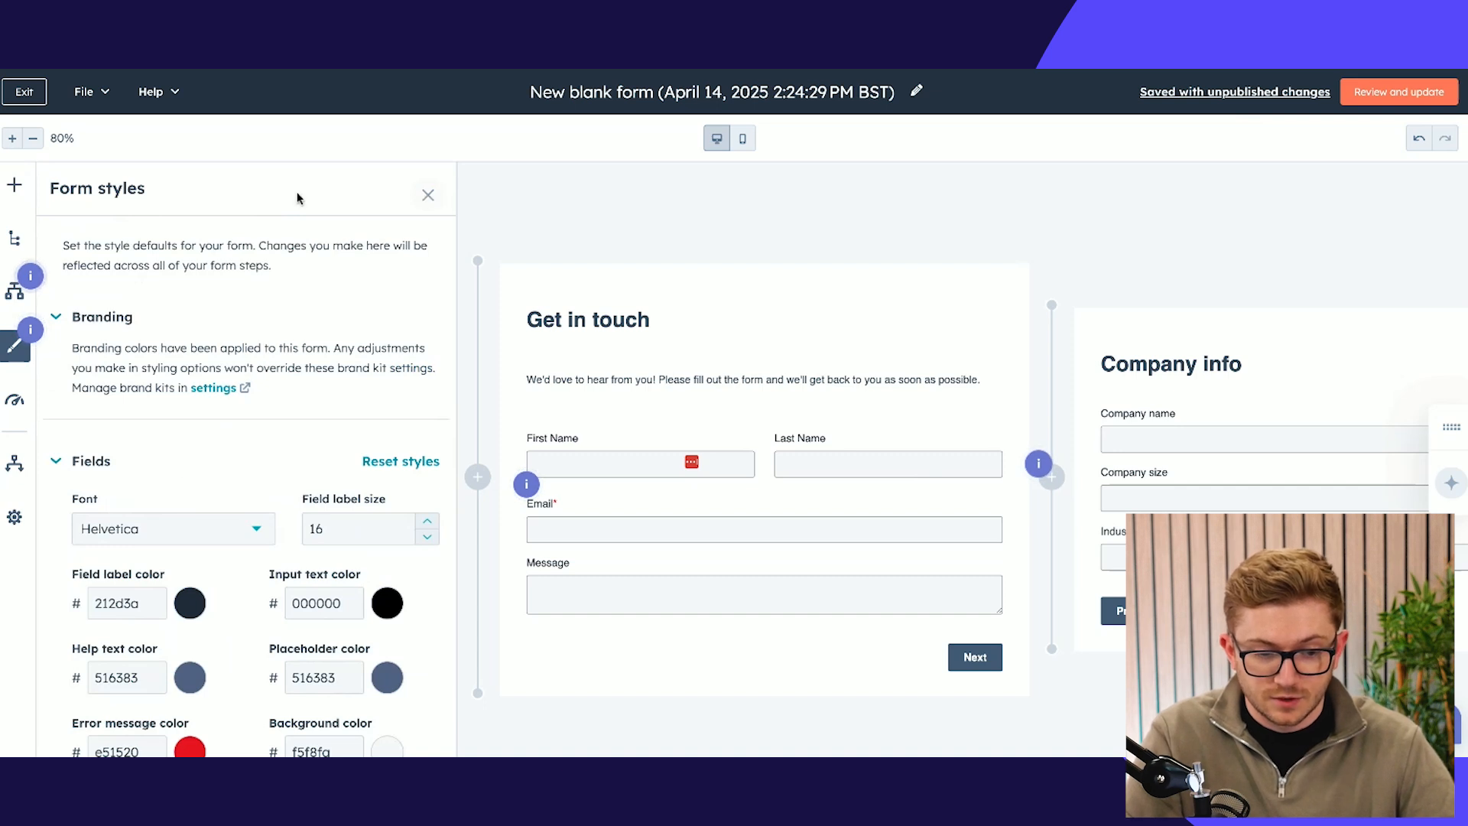
pyautogui.click(426, 192)
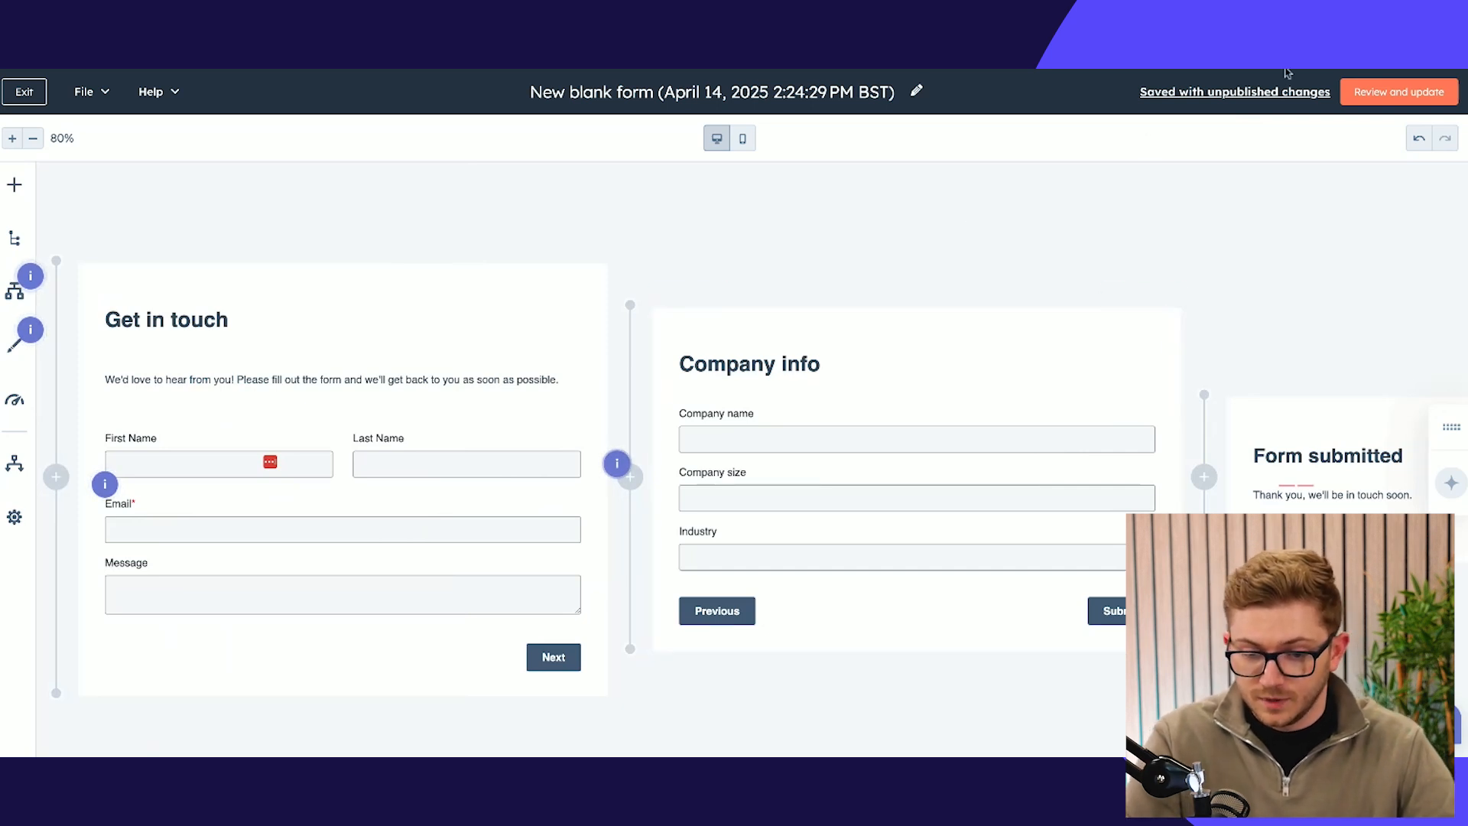
# Publish the form update and open the Form Demo page as its HubSpot CMS embed destination.
pyautogui.click(1395, 95)
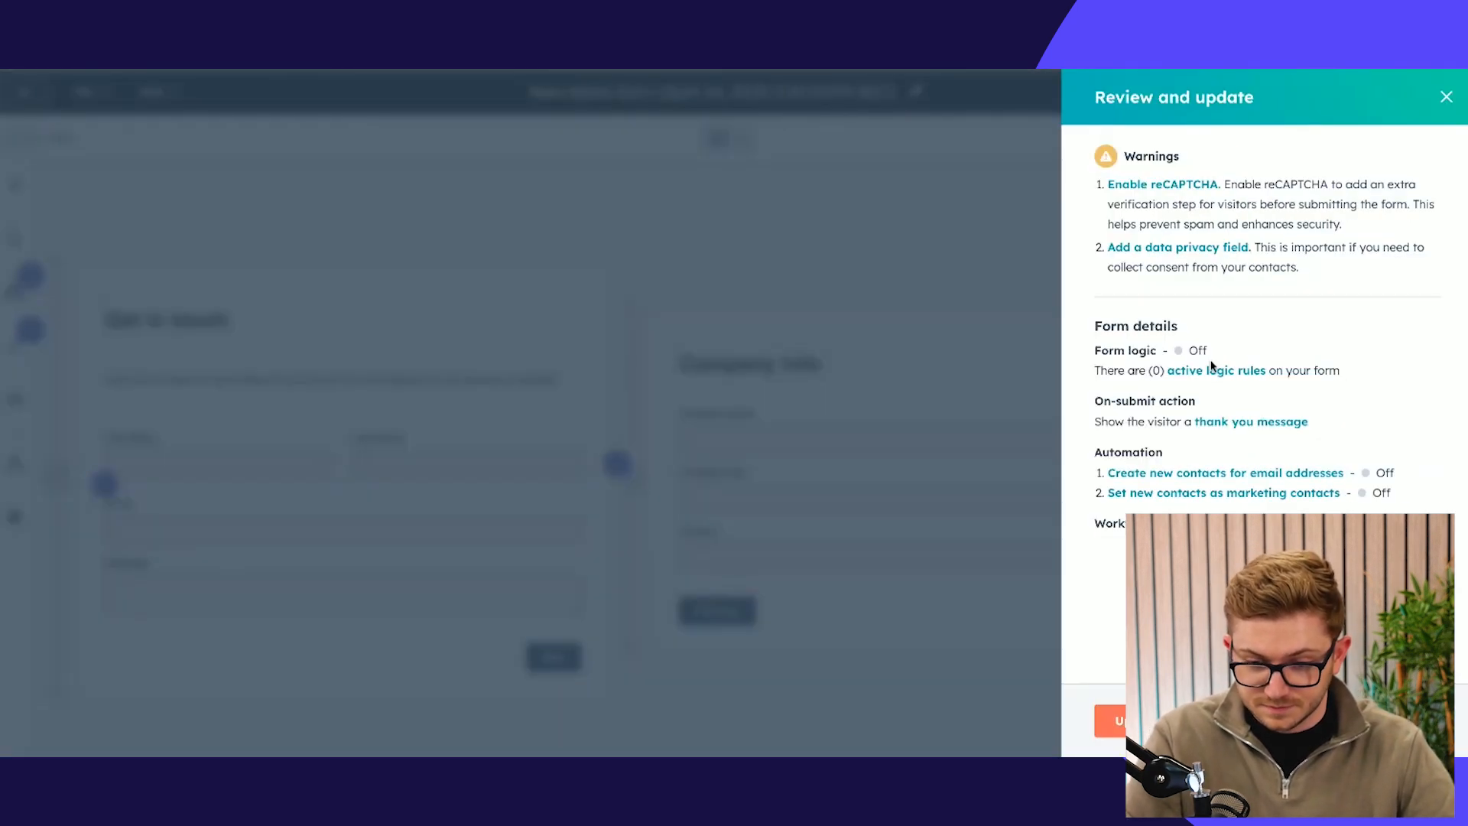
pyautogui.click(1121, 713)
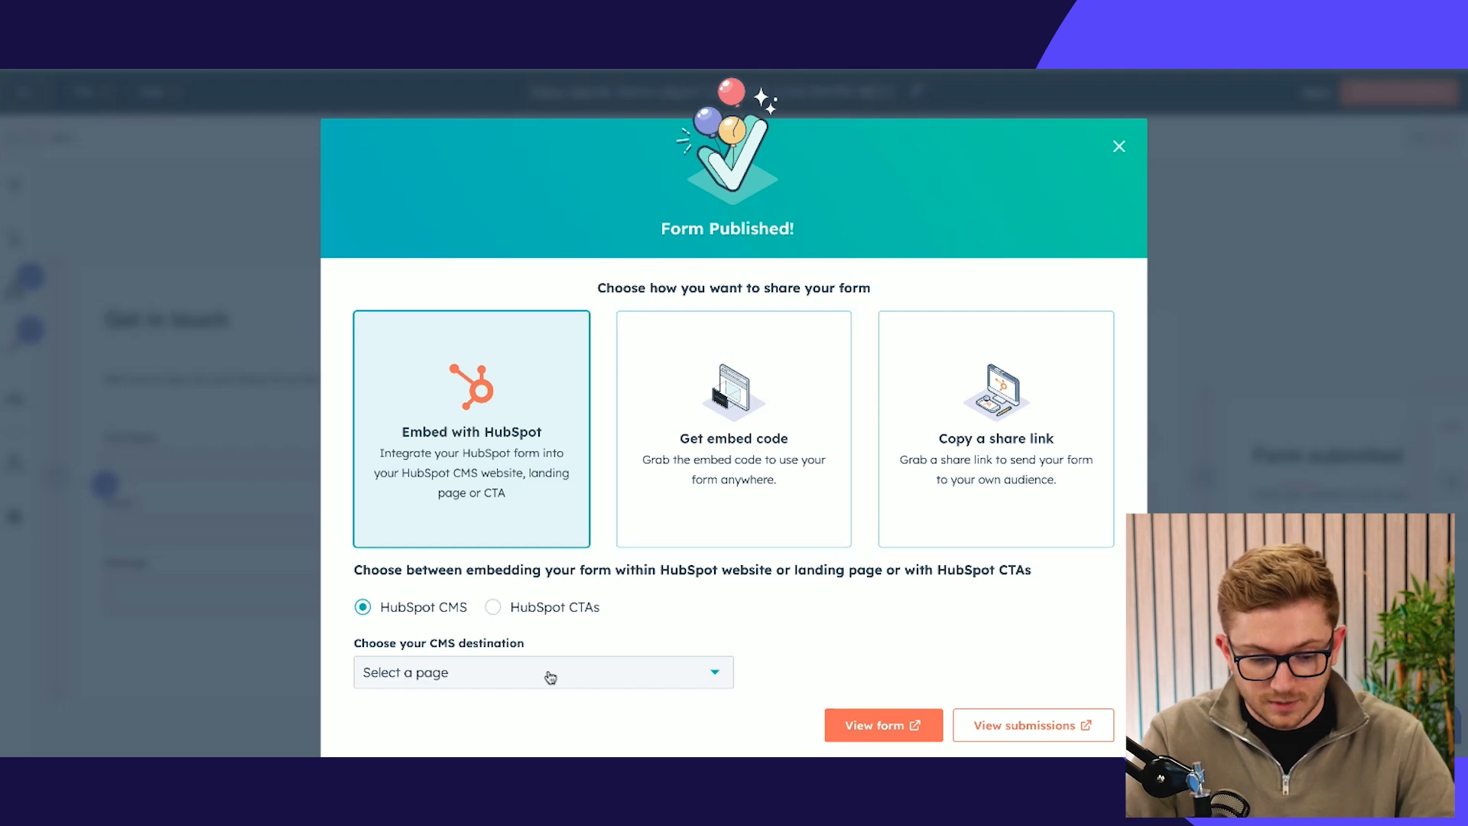
pyautogui.click(497, 672)
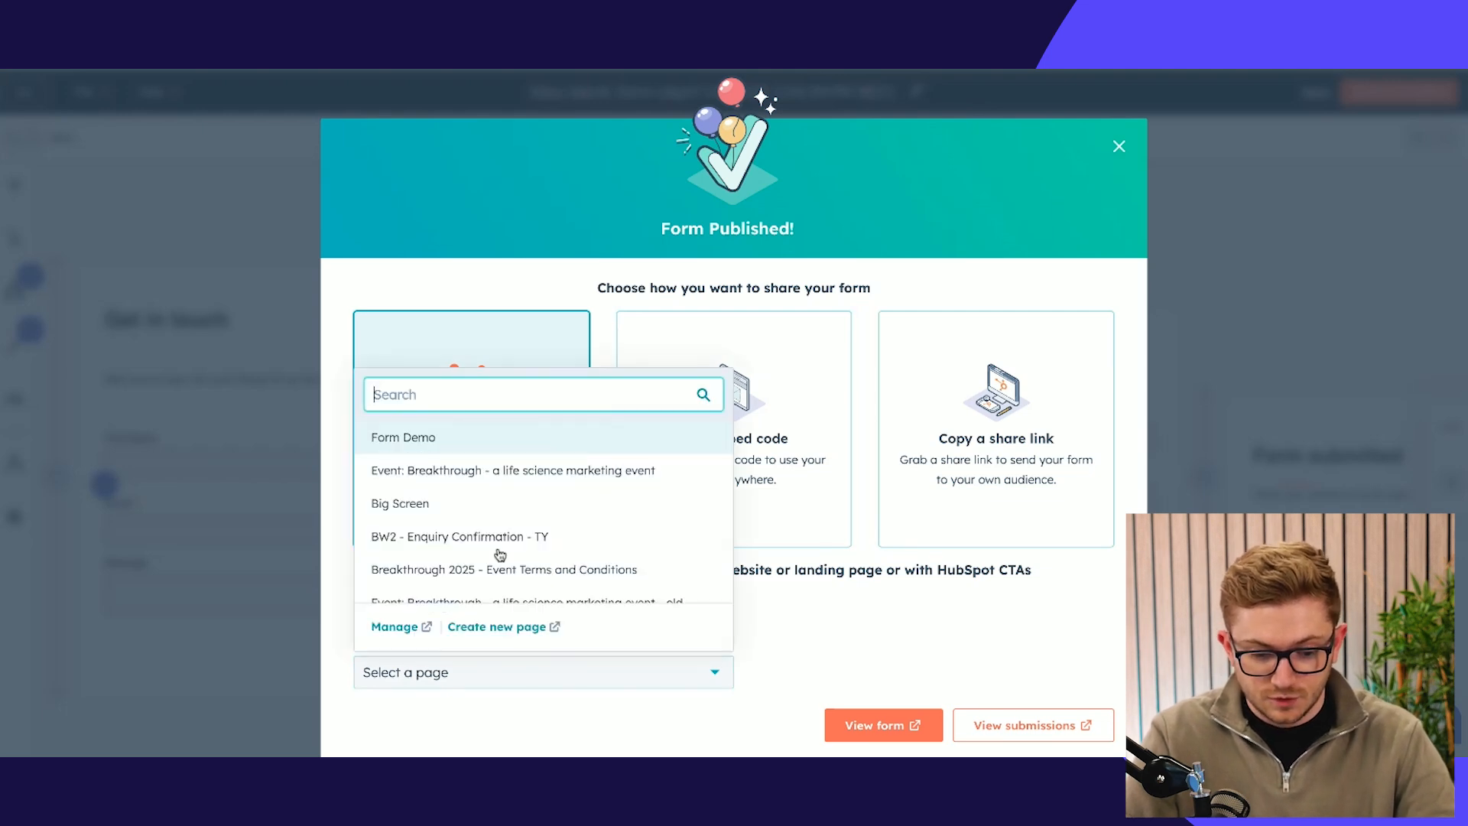
pyautogui.click(484, 438)
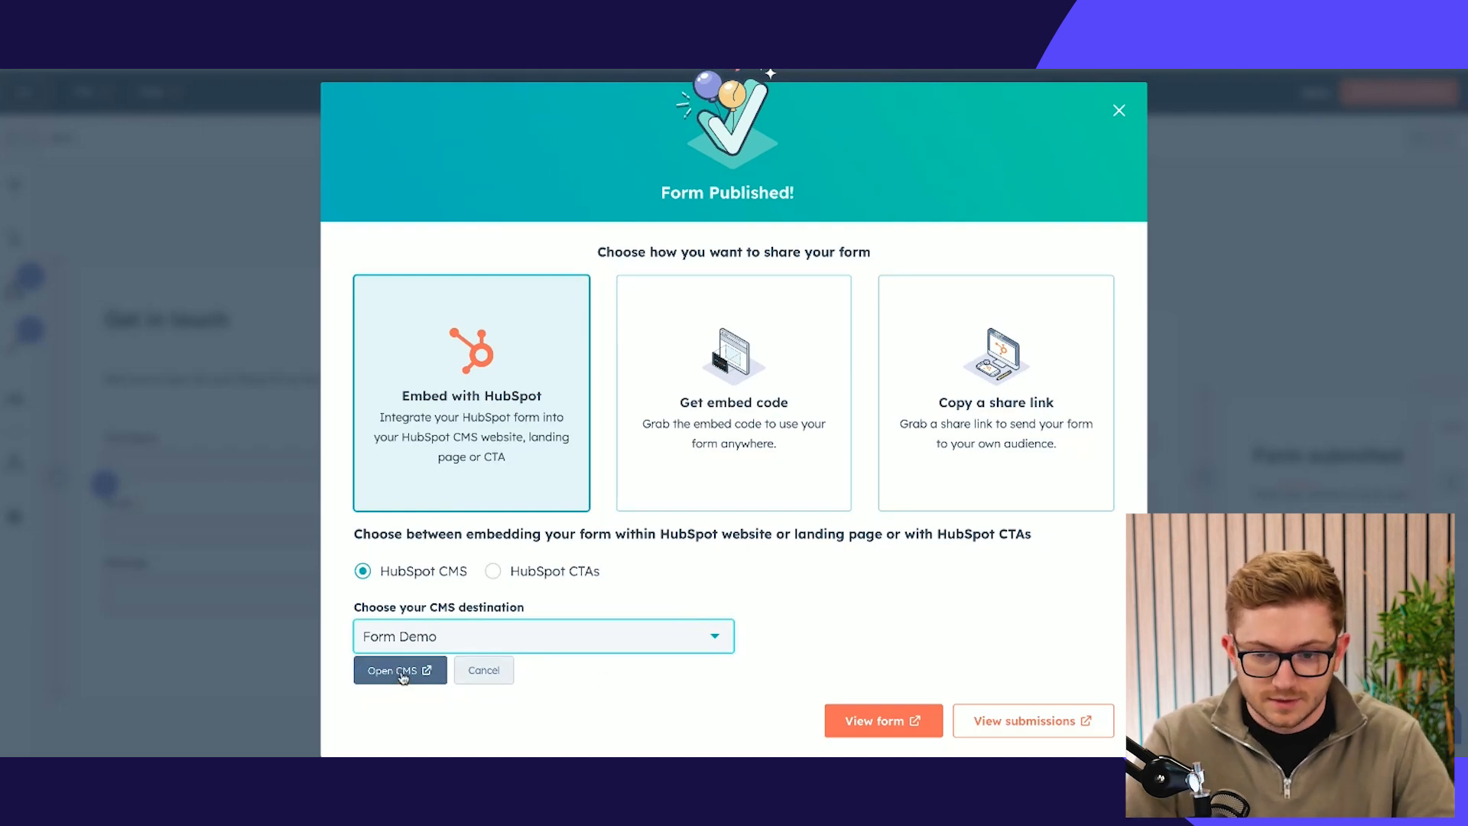
pyautogui.click(399, 671)
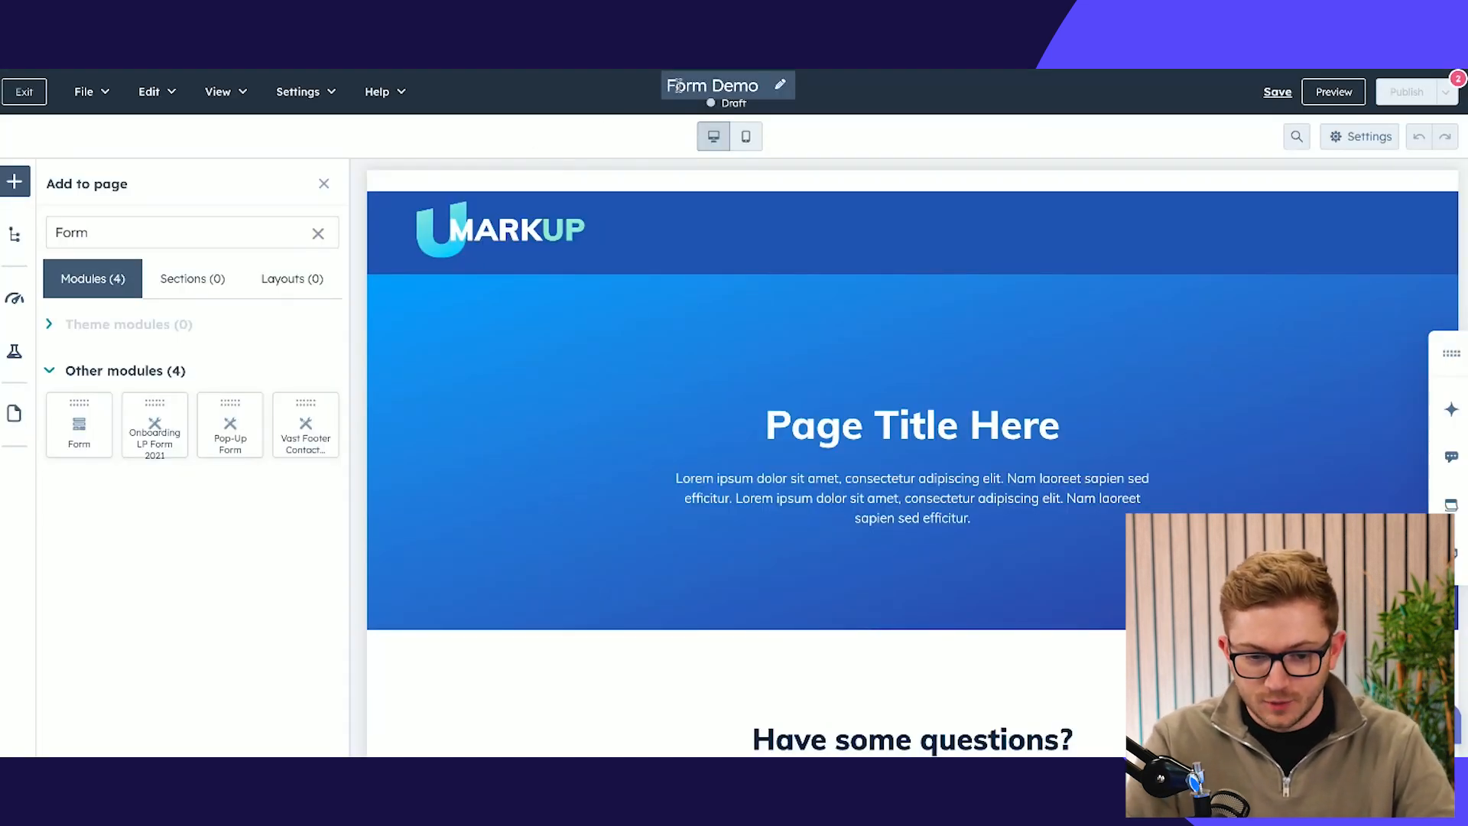
# Assign "New blank form (April 14, 2025 2:24:29 PM BST)" to the empty form module under "Have some questions?" and apply the change.
pyautogui.scroll(-3, 551, 377)
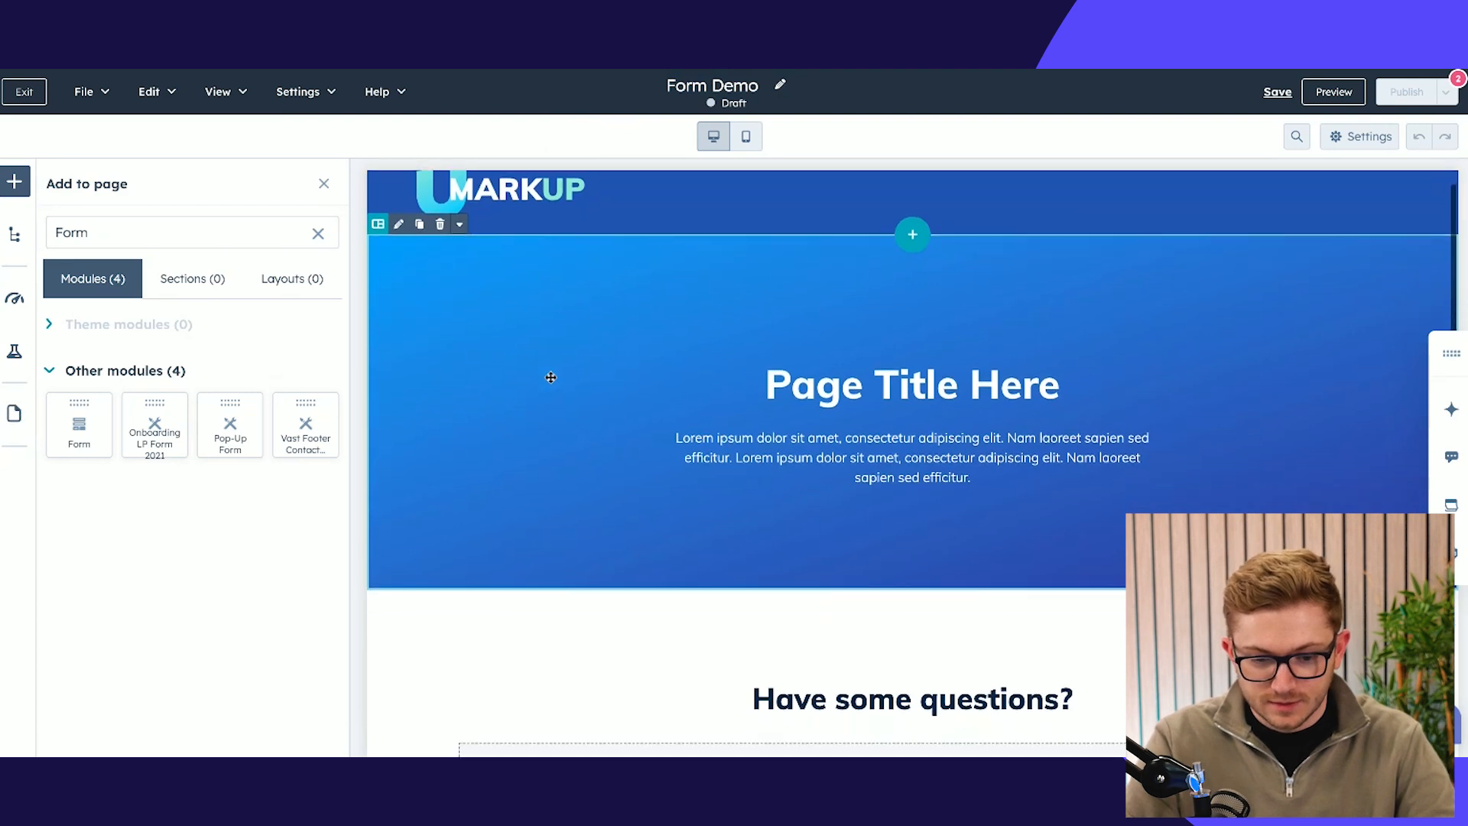
pyautogui.scroll(-2, 537, 394)
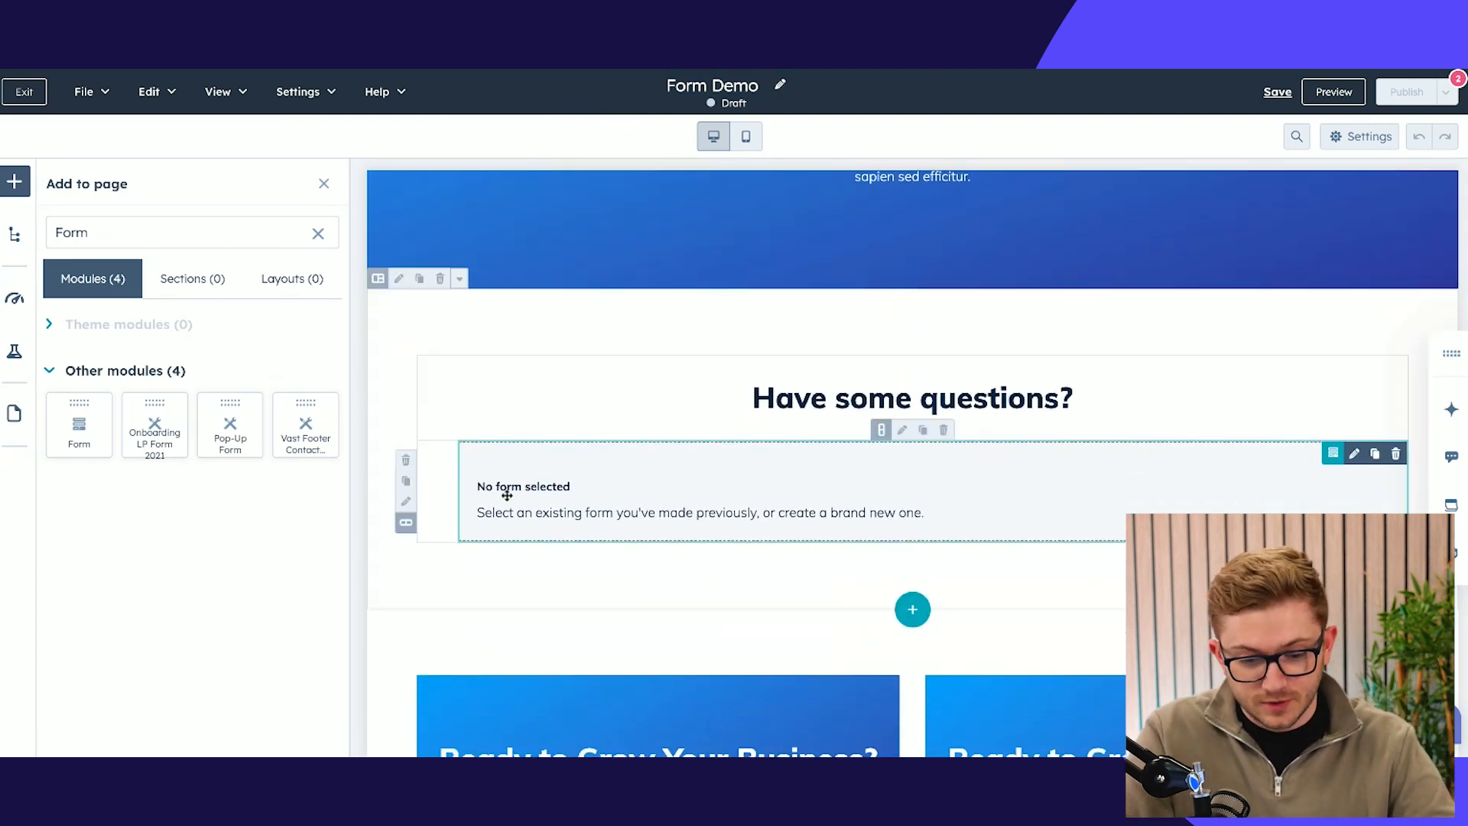
pyautogui.click(525, 499)
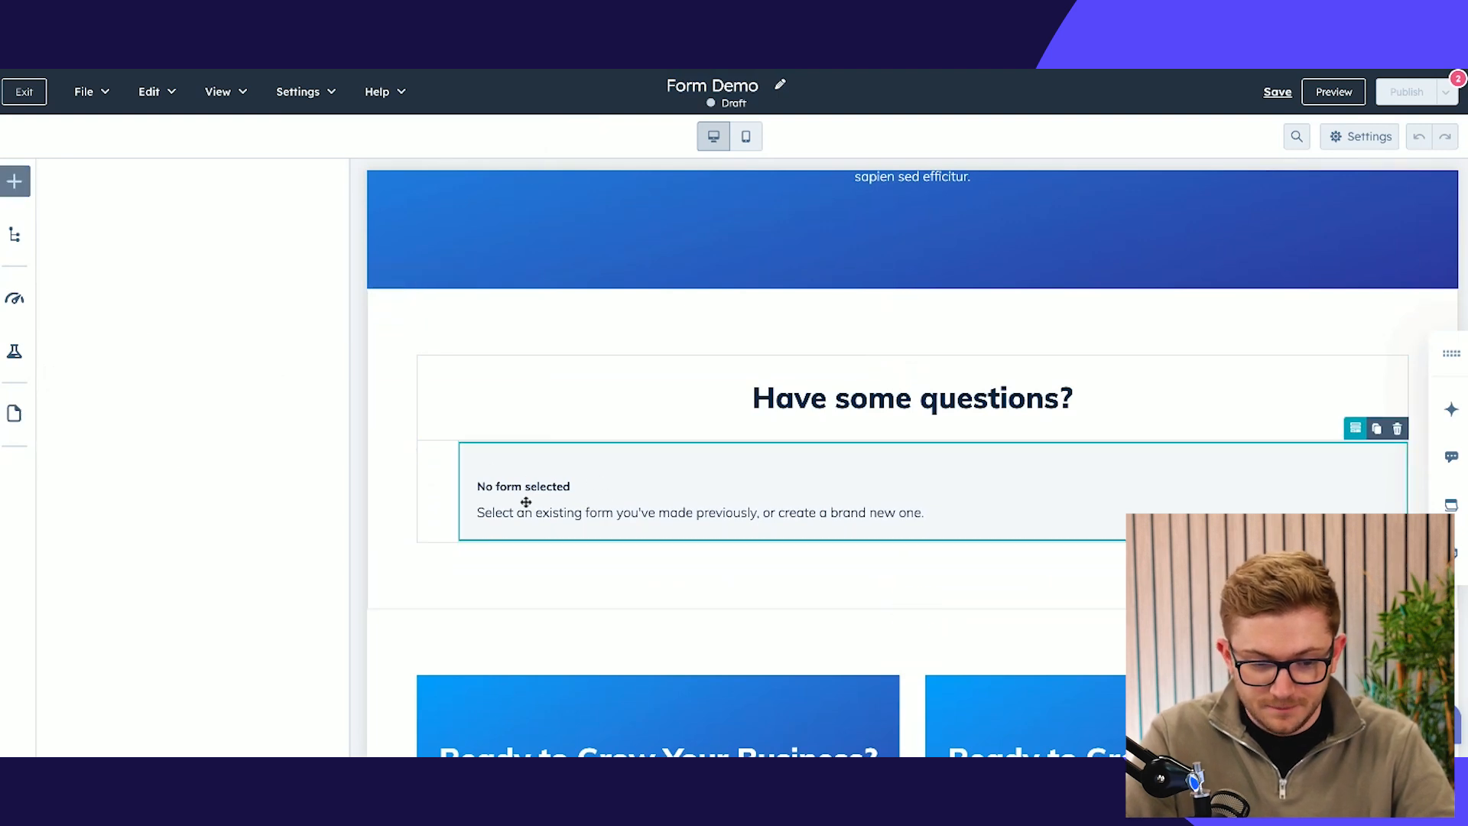
pyautogui.click(153, 416)
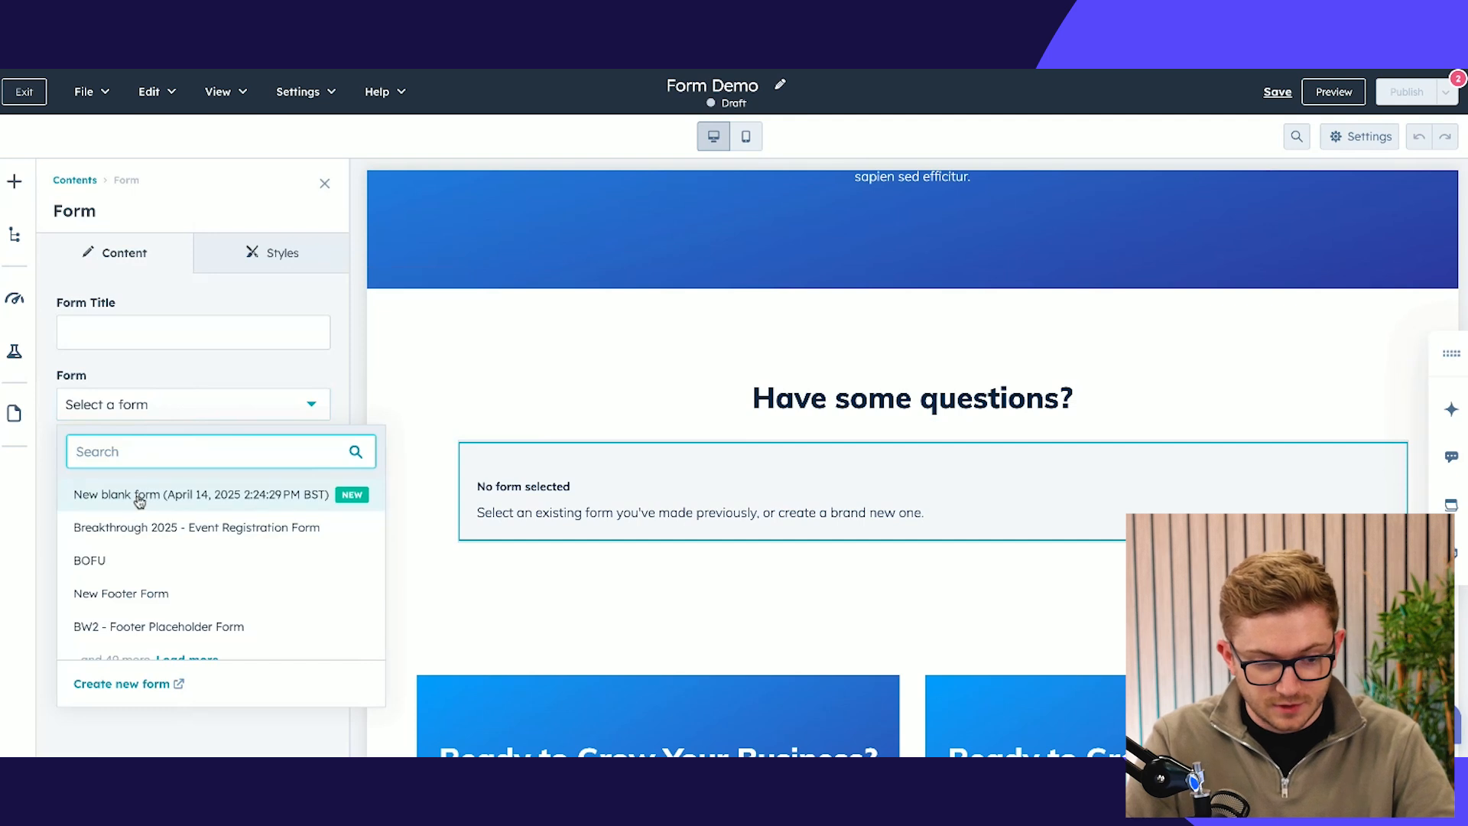
pyautogui.click(136, 501)
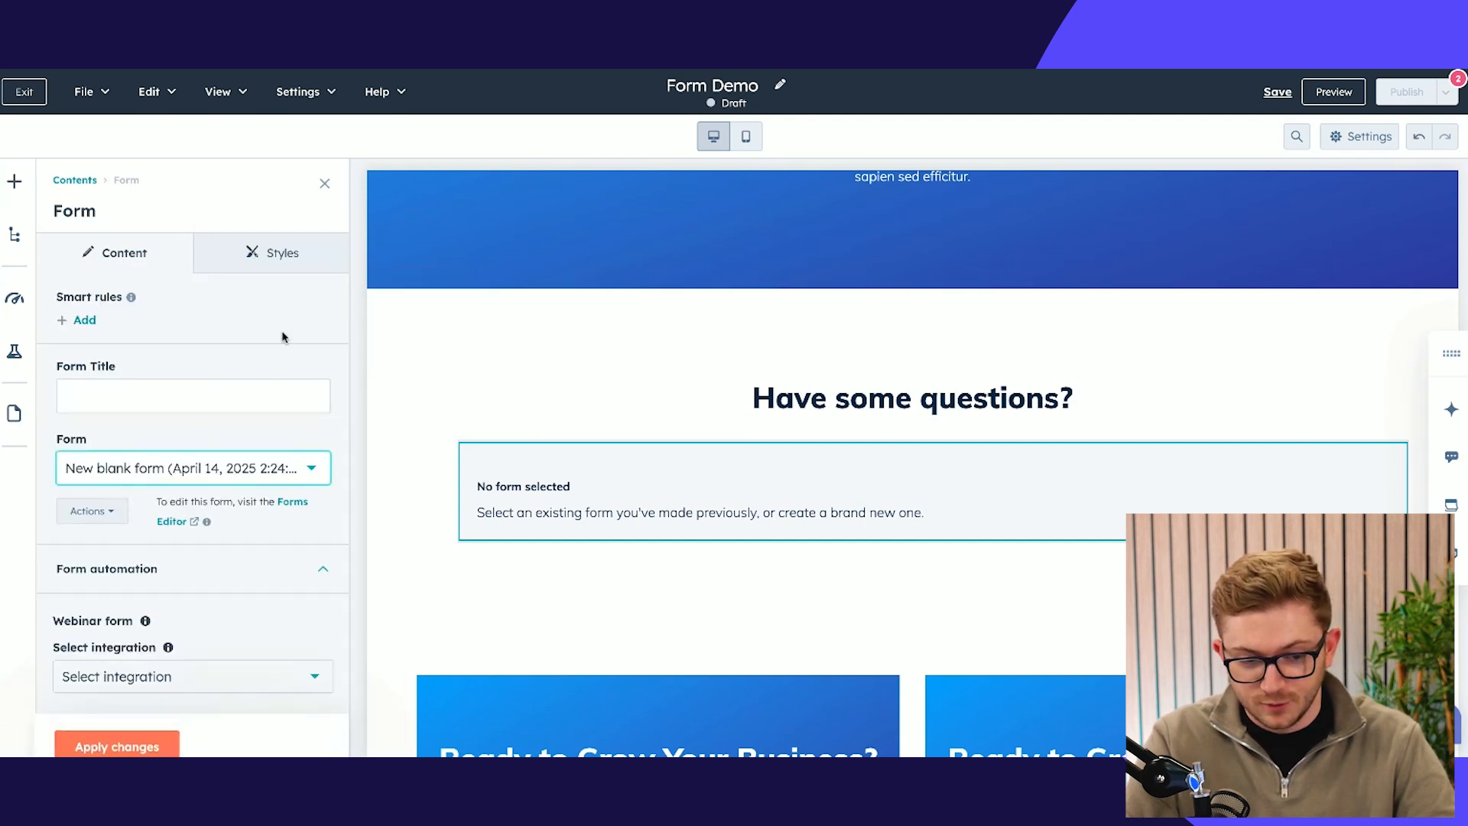
pyautogui.click(101, 723)
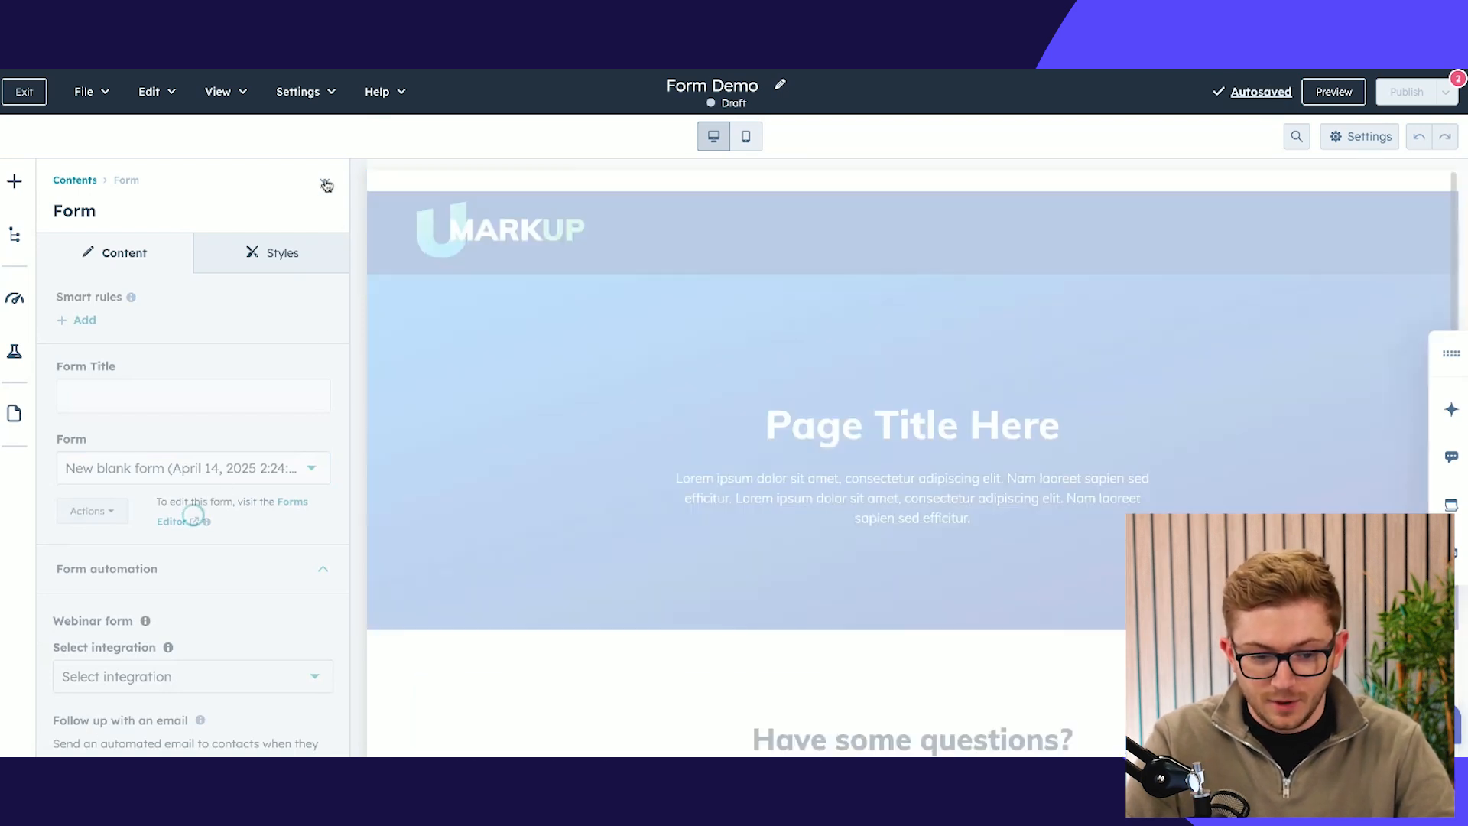
pyautogui.click(327, 185)
# Check the embedded form on the page and preview it in the desktop view.
pyautogui.scroll(-5, 361, 406)
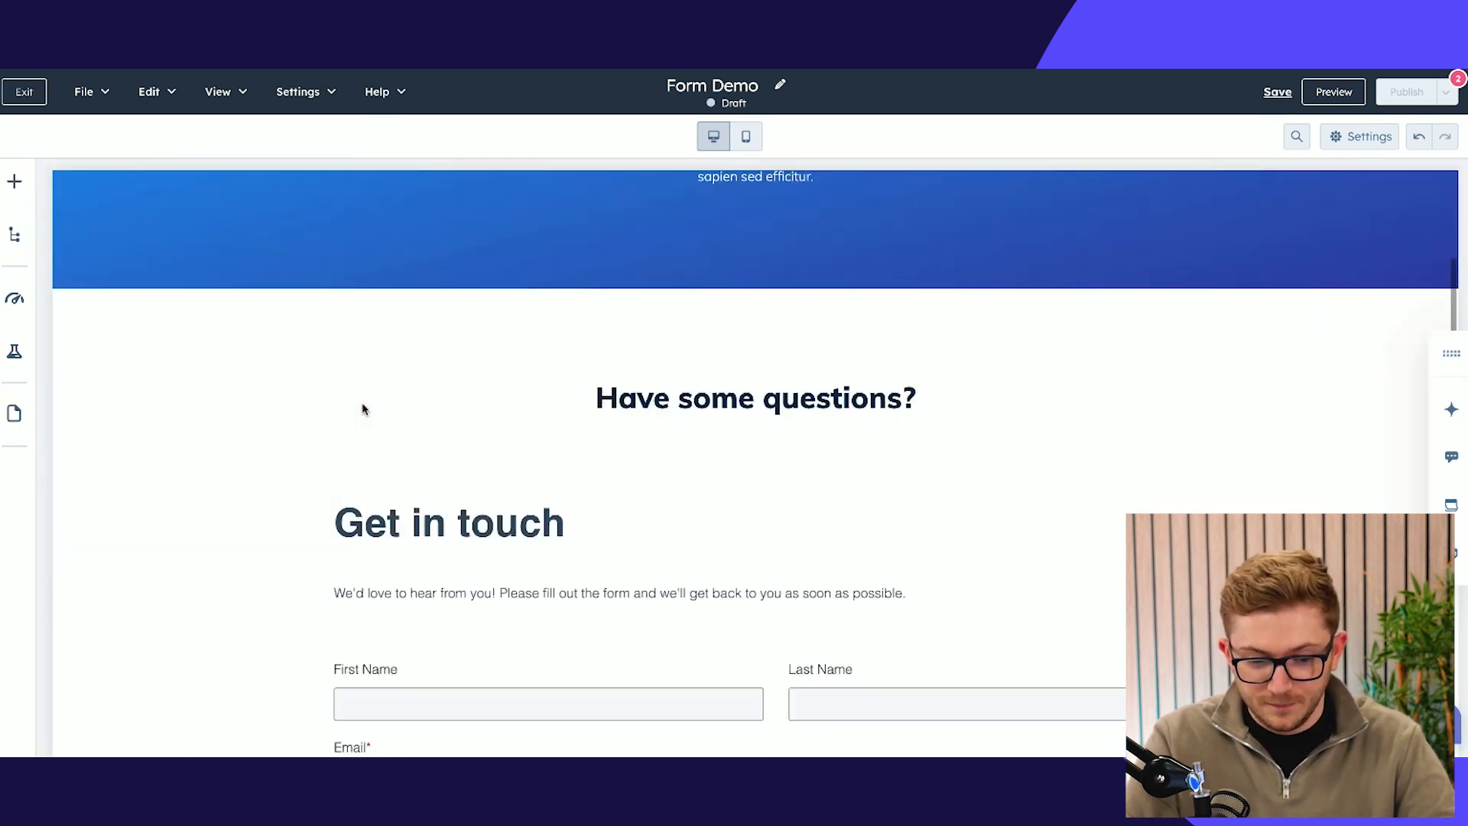
pyautogui.scroll(-2, 363, 409)
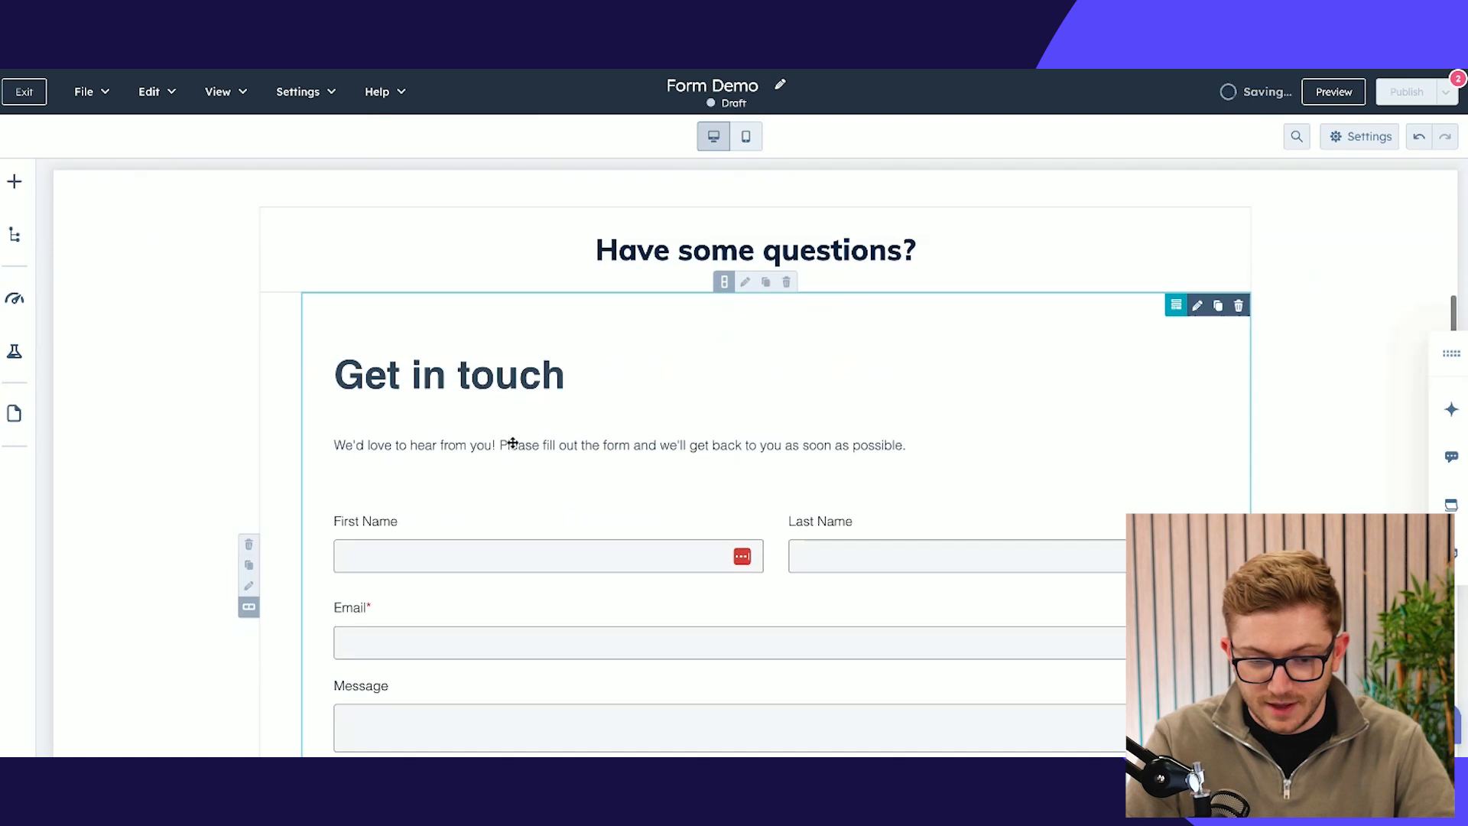
pyautogui.click(1333, 92)
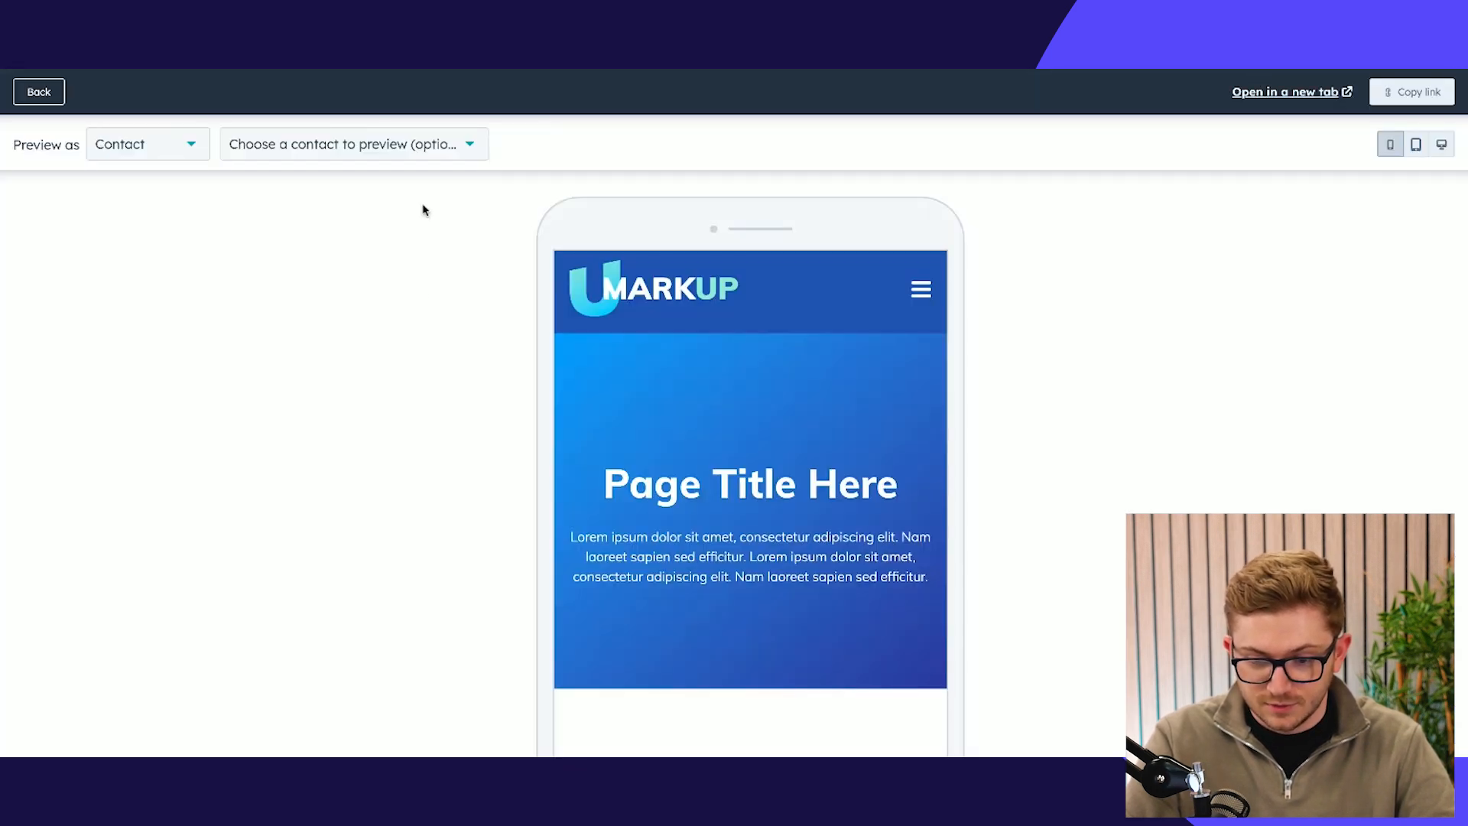
pyautogui.click(1437, 157)
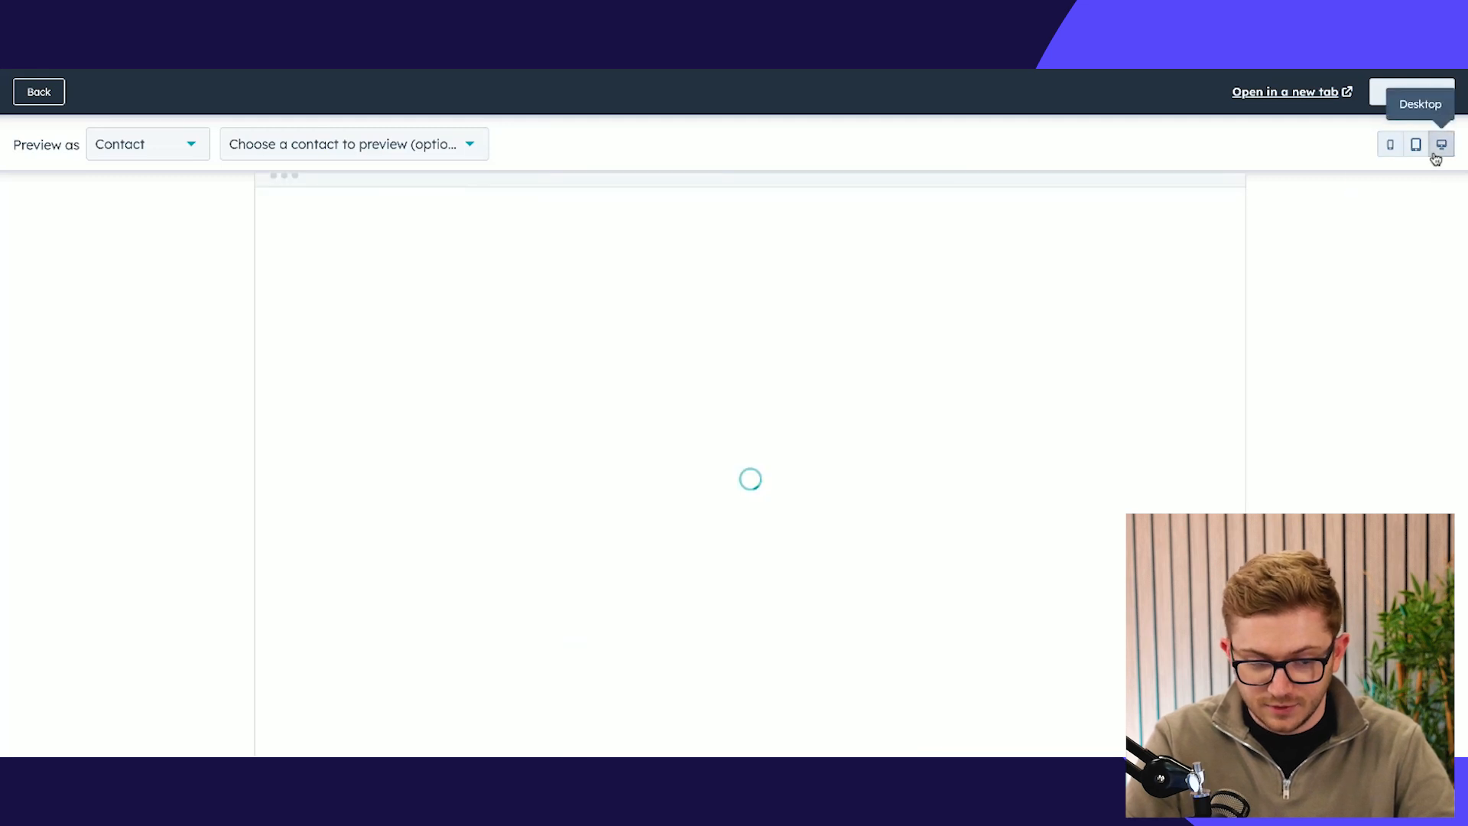
pyautogui.scroll(-7, 567, 476)
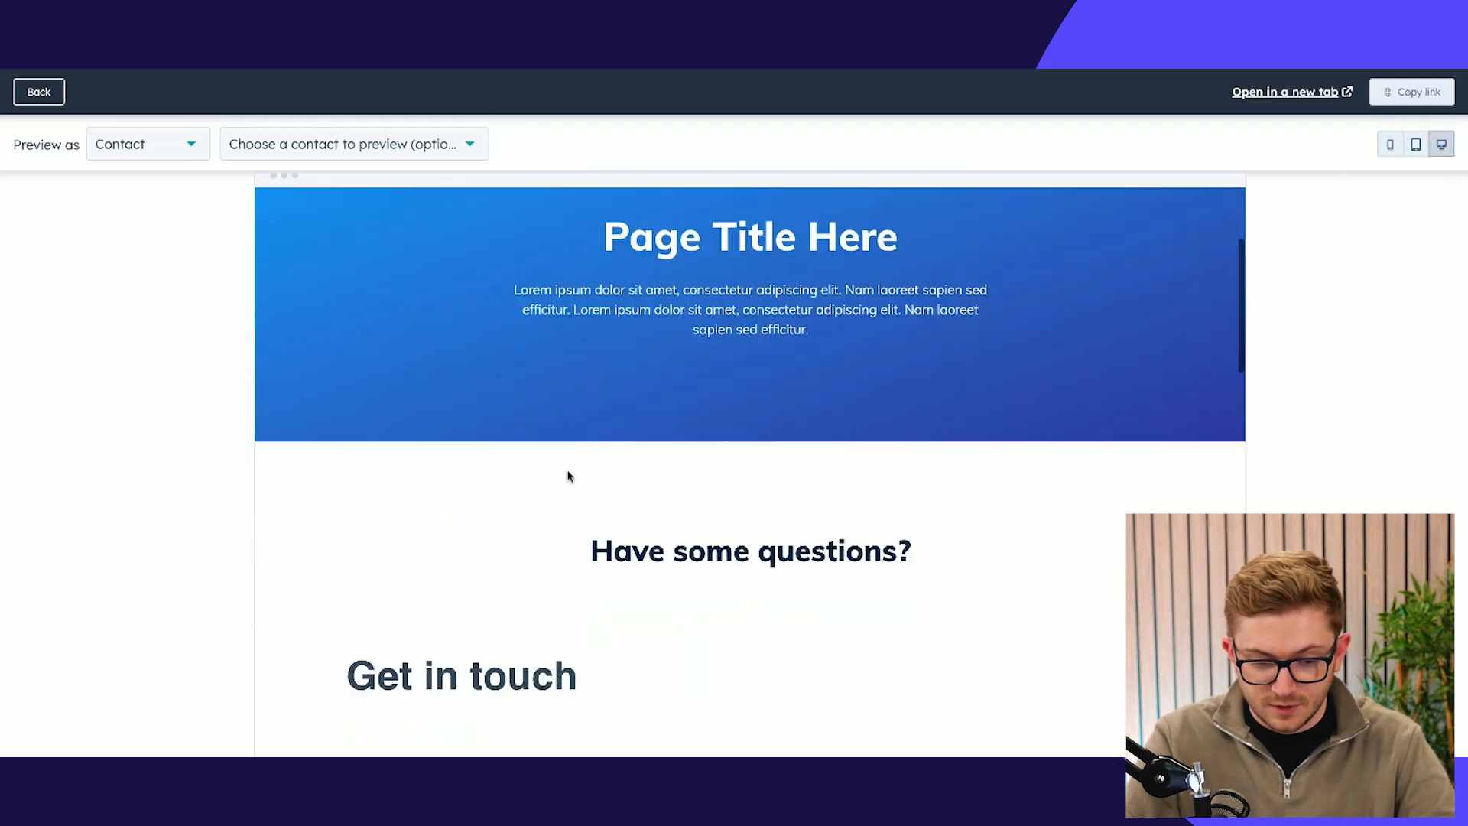
pyautogui.scroll(-1, 536, 451)
# Fill in the contact details in the previewed form, enter "cwiuhwe" as the message, and continue to the company step.
pyautogui.click(446, 374)
pyautogui.click(450, 404)
pyautogui.click(481, 557)
pyautogui.write('cwiuhwe')
pyautogui.click(1161, 635)
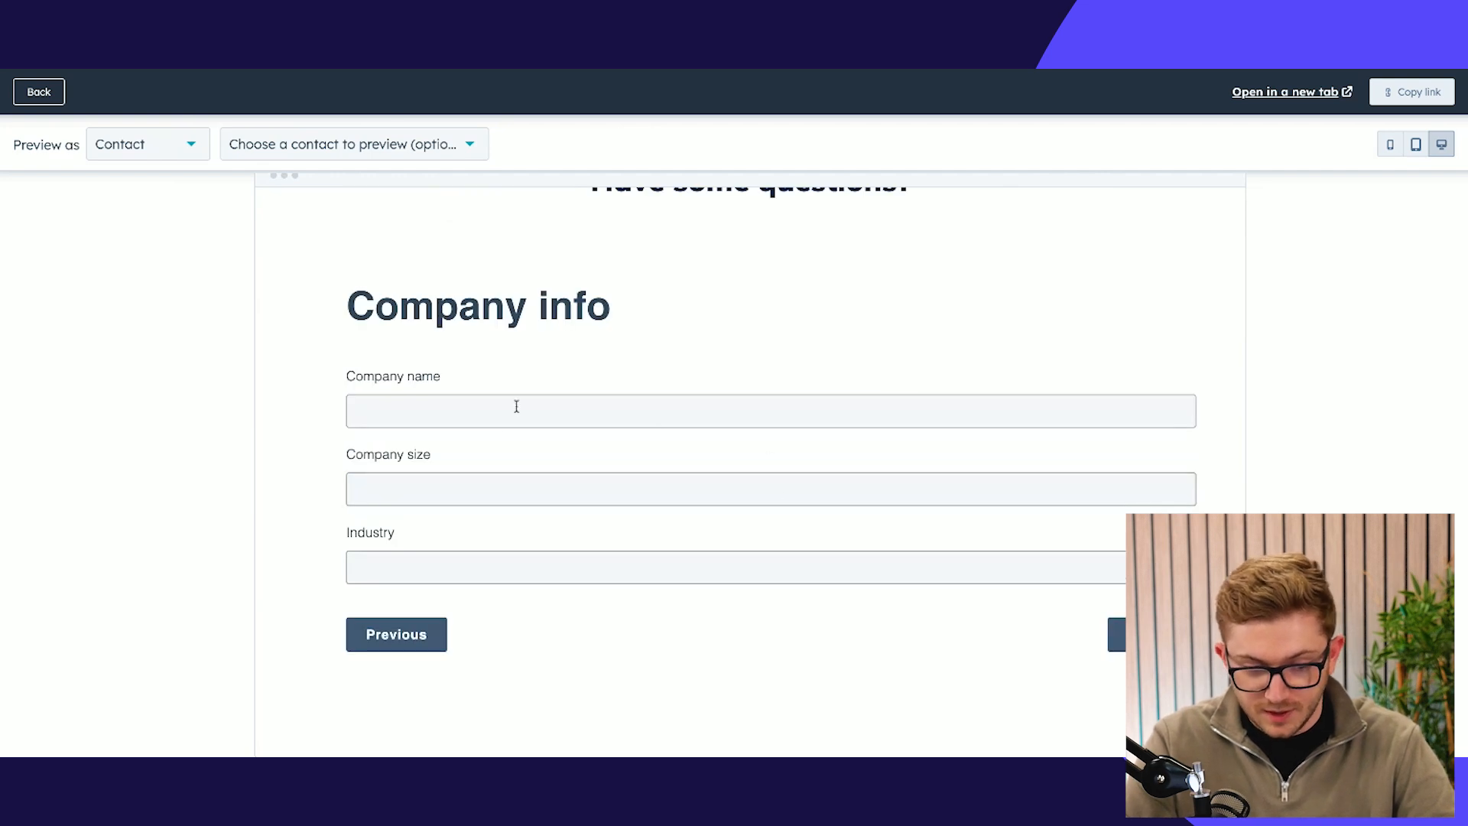
# Enter company name "dsck" and company size "dscdsl", choose Accounting as the industry, and submit the test form.
pyautogui.click(502, 406)
pyautogui.write('dsck')
pyautogui.click(435, 487)
pyautogui.write('dscdsl')
pyautogui.click(517, 573)
pyautogui.click(436, 660)
pyautogui.scroll(-1, 315, 577)
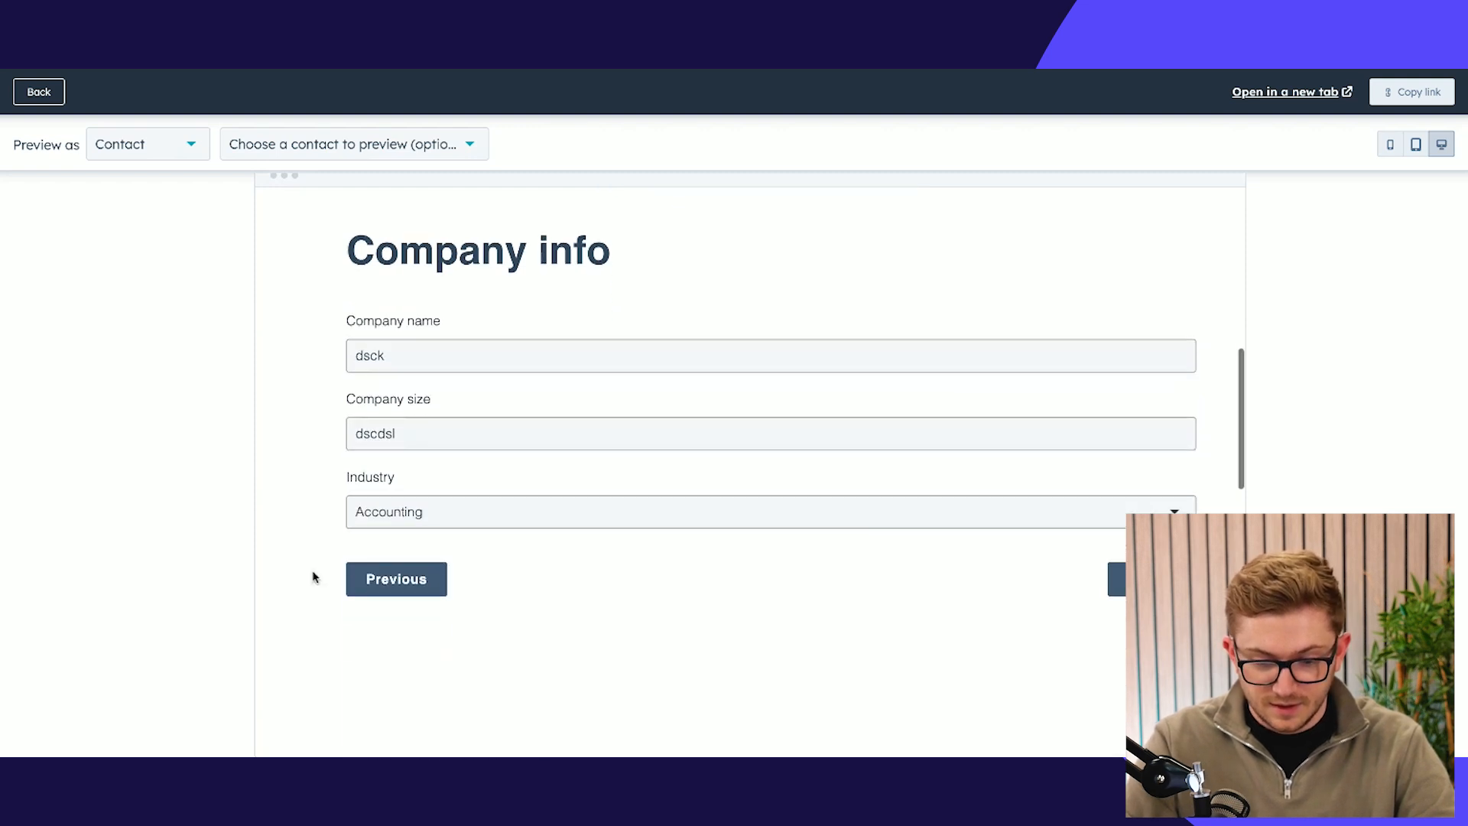
pyautogui.click(1120, 514)
pyautogui.scroll(2, 696, 302)
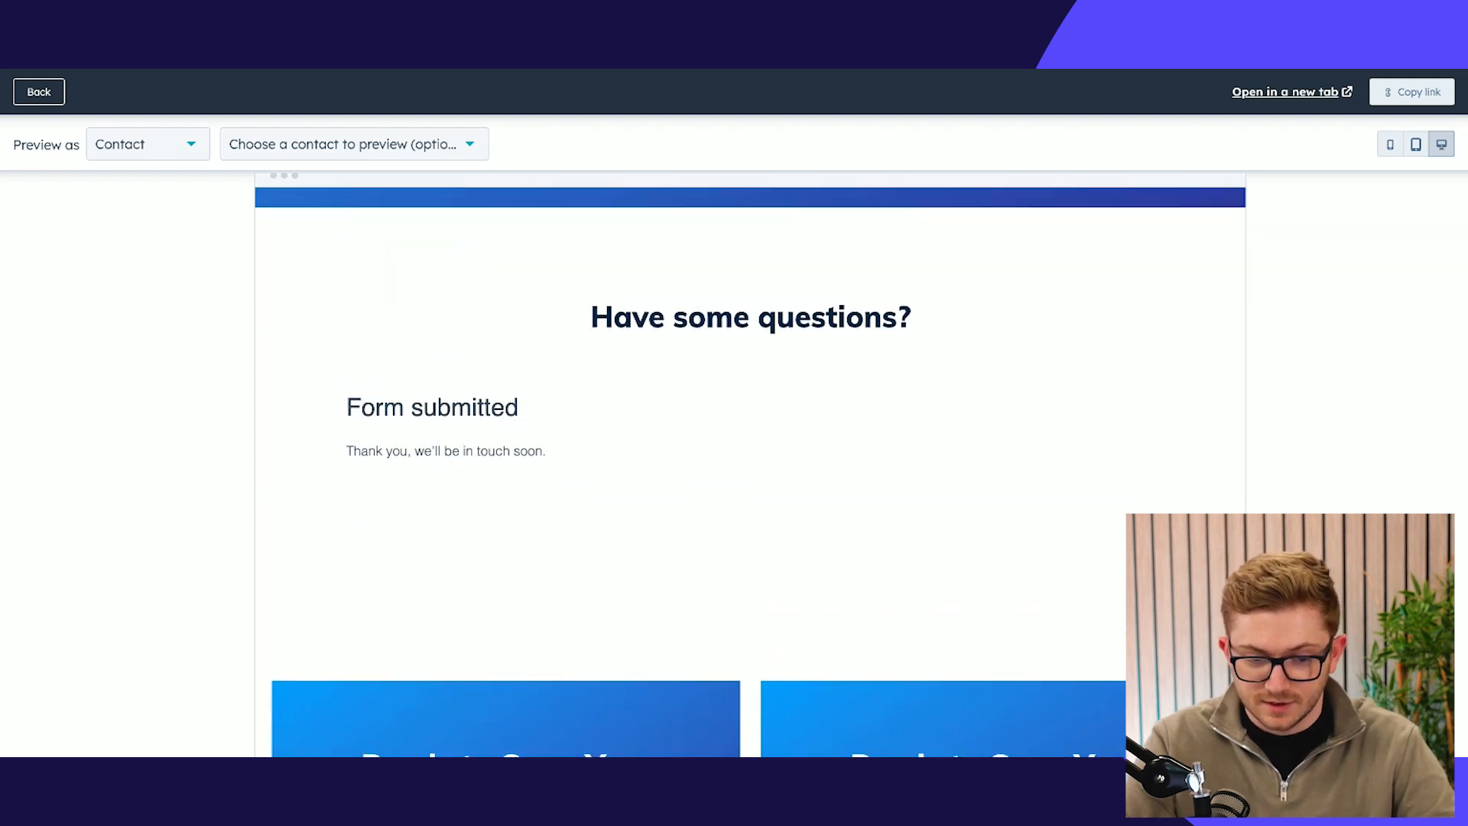